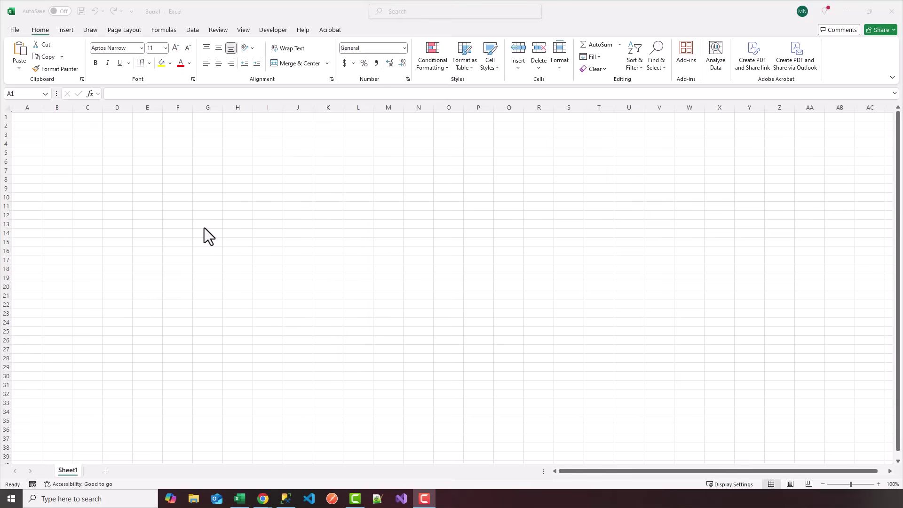
Browse Excel's Get Data sources (From File, Database, Azure) and choose the From Web import
{"action": "left_click", "coordinate": [193, 31]}
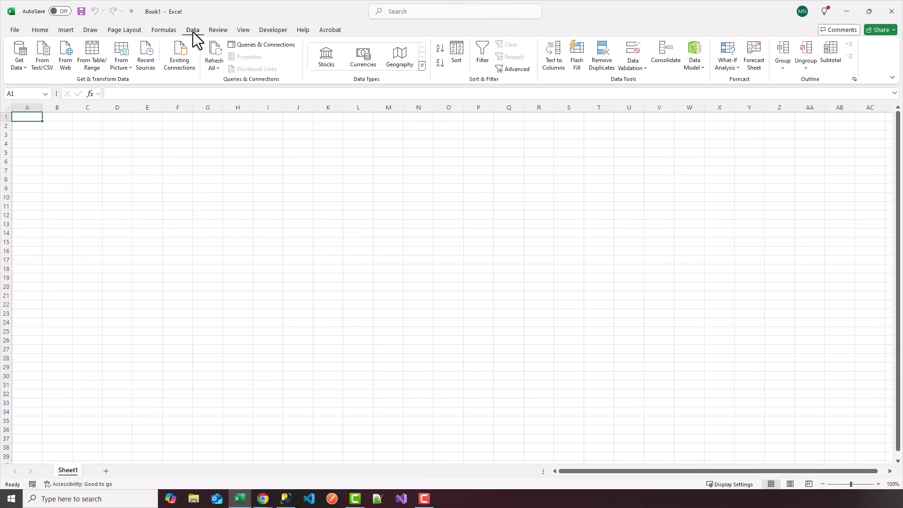
{"action": "left_click", "coordinate": [21, 66]}
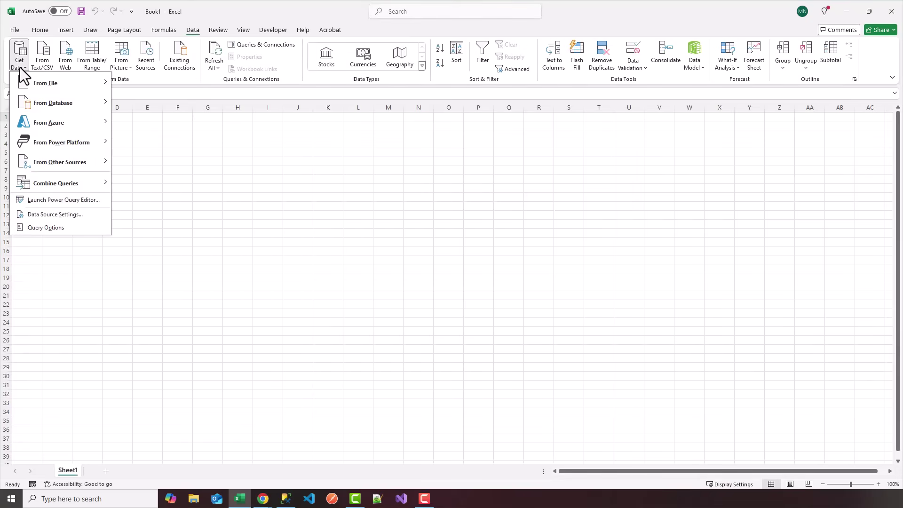
{"action": "mouse_move", "coordinate": [55, 84]}
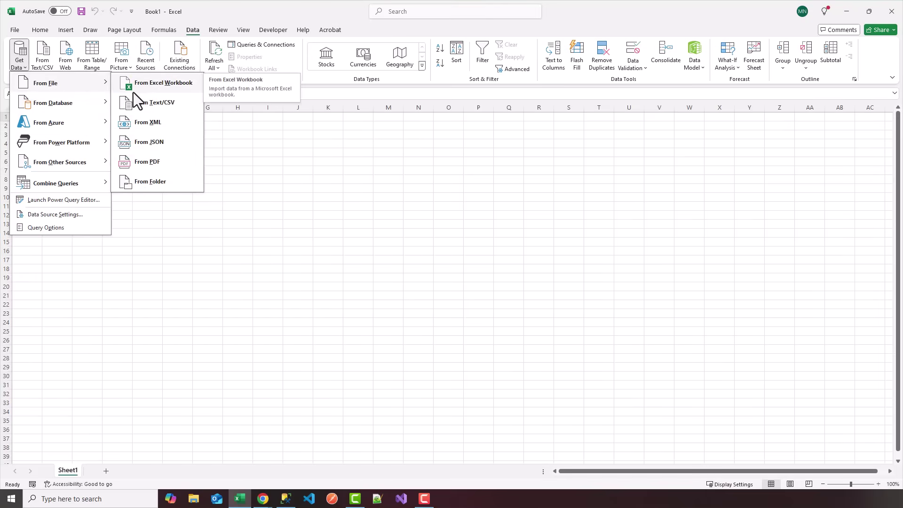
{"action": "mouse_move", "coordinate": [65, 103]}
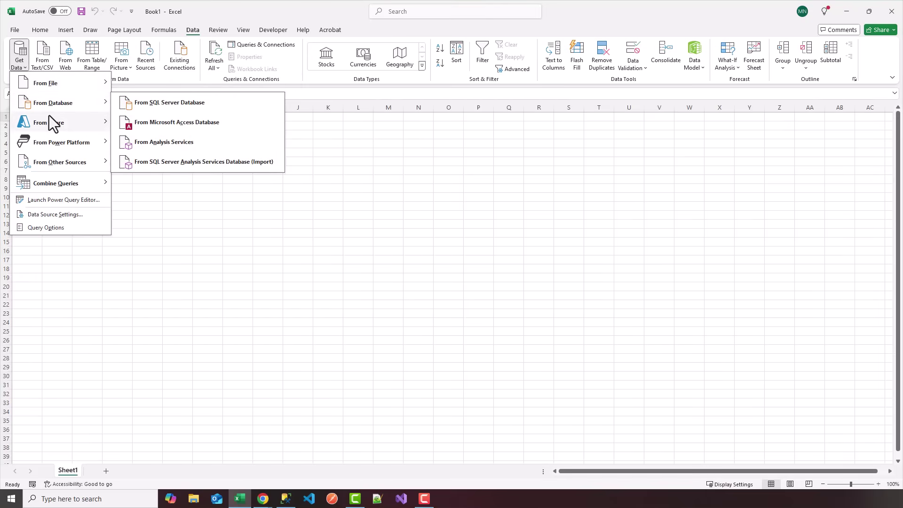
{"action": "mouse_move", "coordinate": [49, 116]}
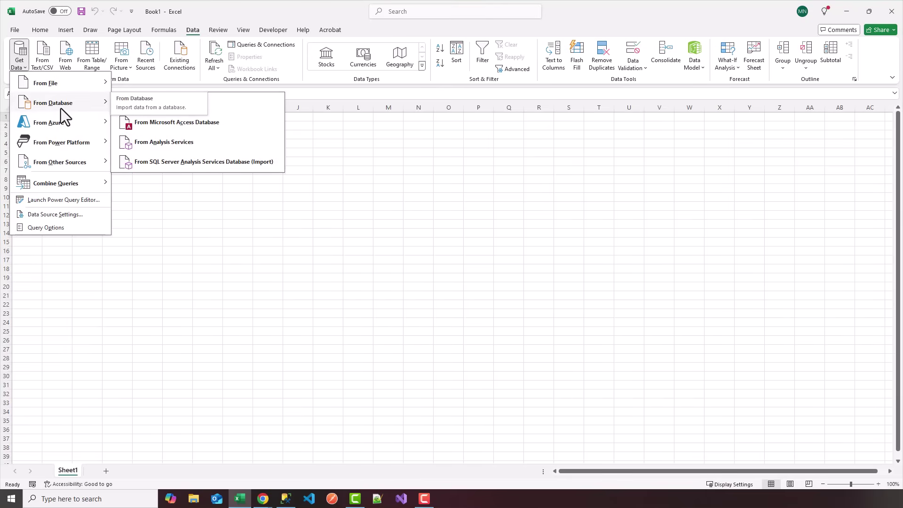
{"action": "left_click", "coordinate": [69, 56]}
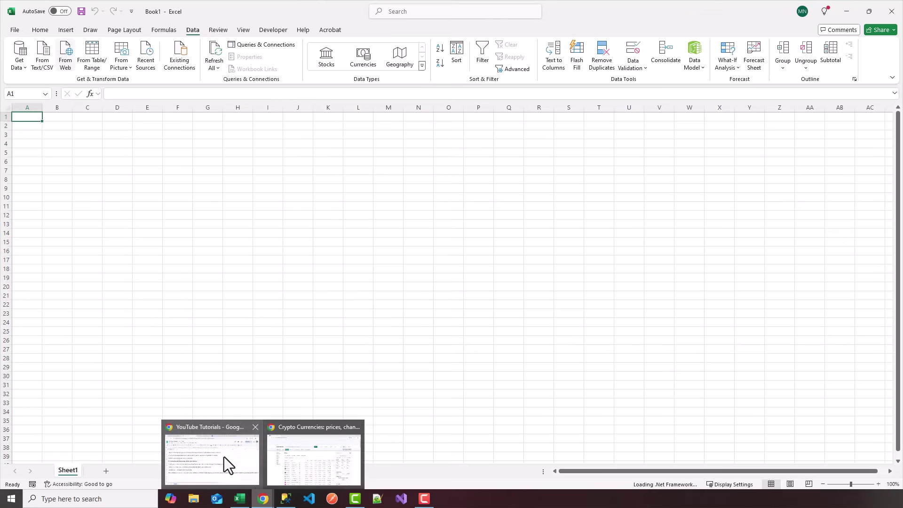
Copy the Yahoo Finance crypto page URL (finance.yahoo.com/markets/crypto/all/) from Chrome's address bar
{"action": "mouse_move", "coordinate": [265, 494]}
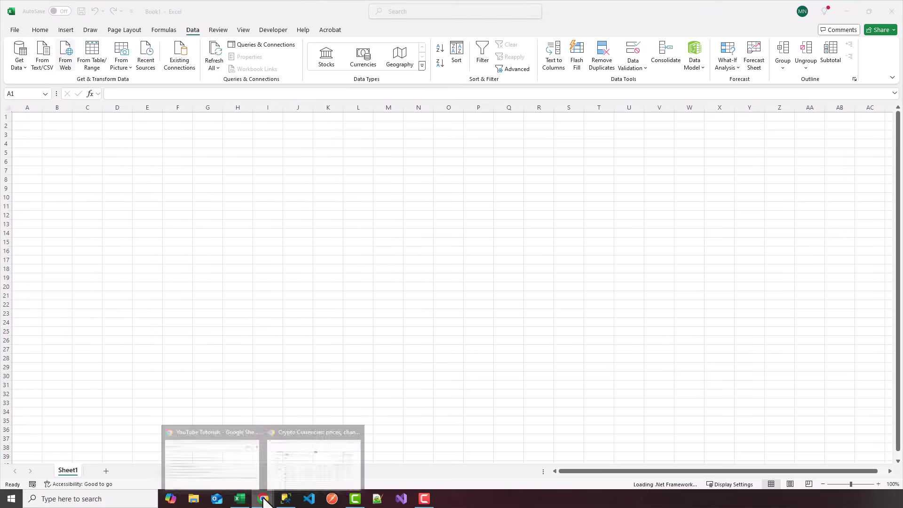
{"action": "left_click", "coordinate": [302, 467]}
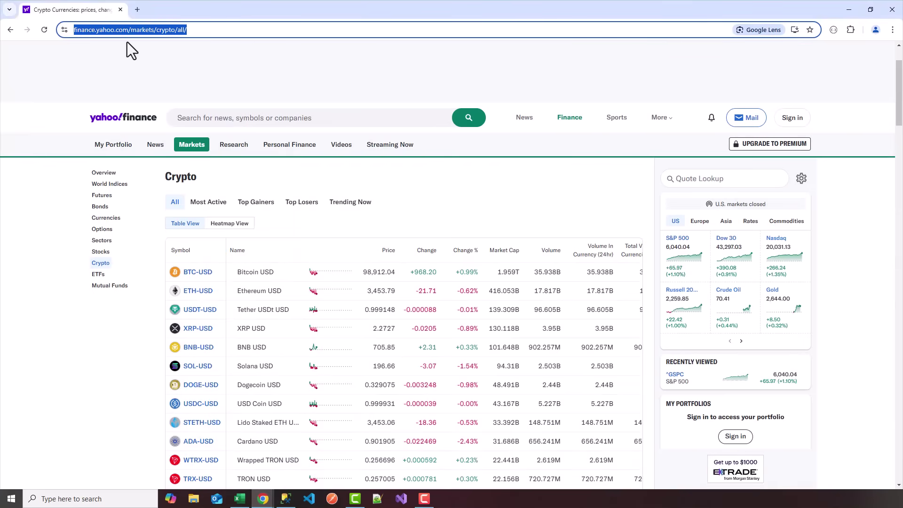
{"action": "right_click", "coordinate": [170, 32]}
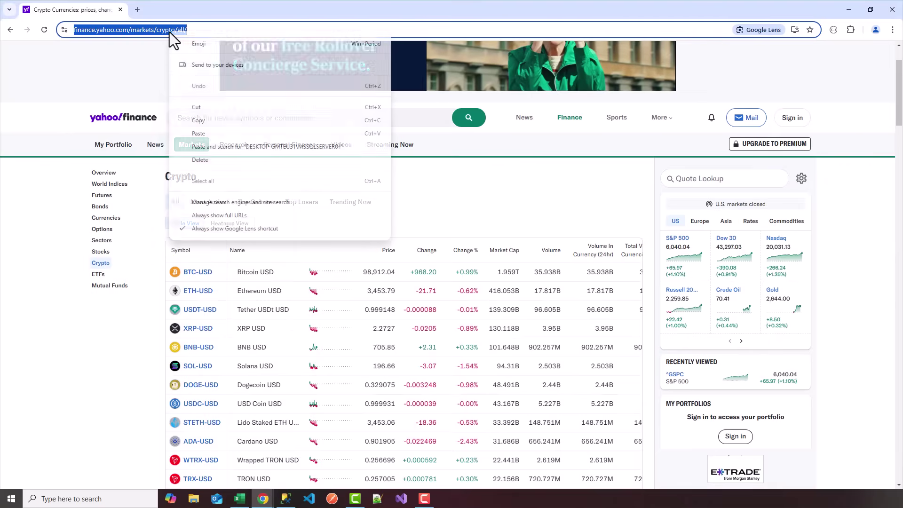
{"action": "left_click", "coordinate": [205, 123]}
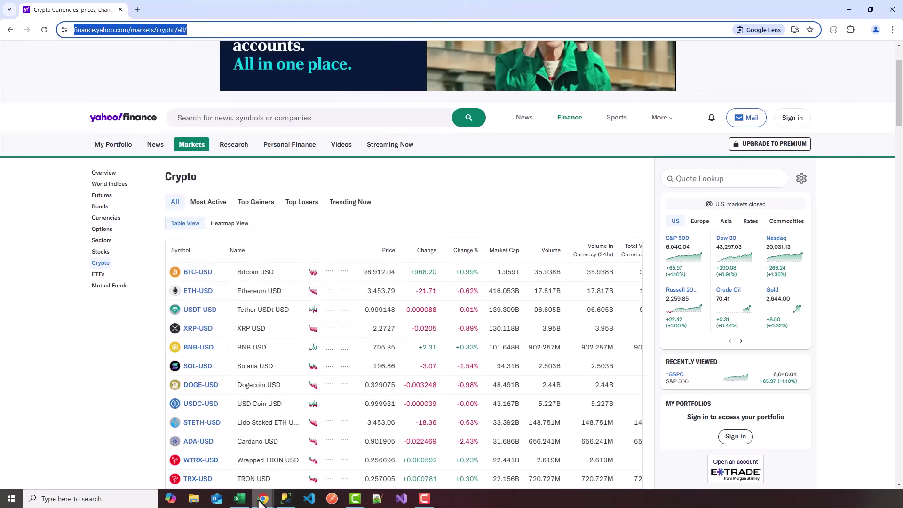
Paste the Yahoo Finance crypto URL into the From Web dialog and fetch the page's tables
{"action": "left_click", "coordinate": [241, 500]}
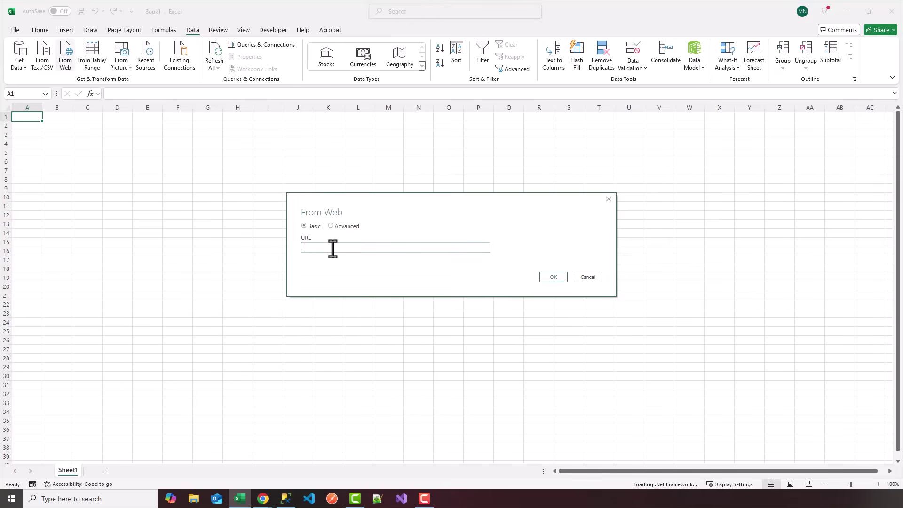
{"action": "key", "text": "ctrl+v"}
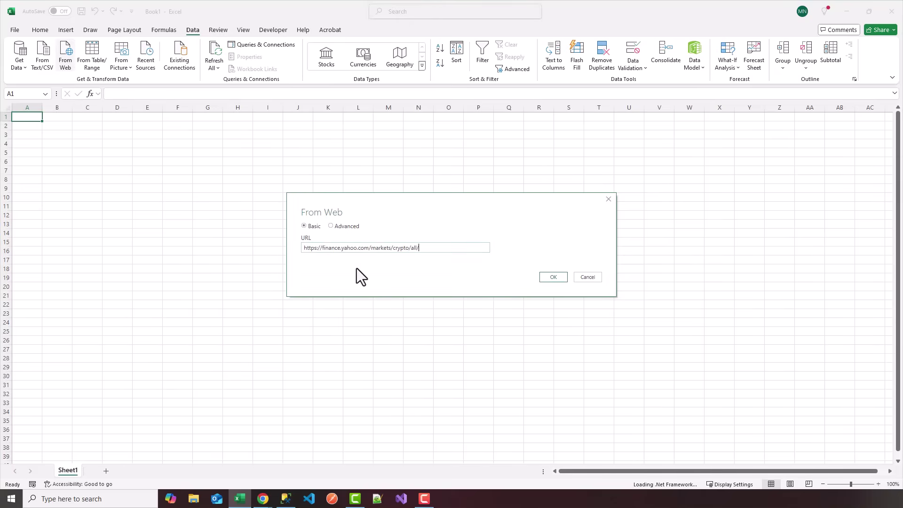
{"action": "left_click", "coordinate": [552, 279]}
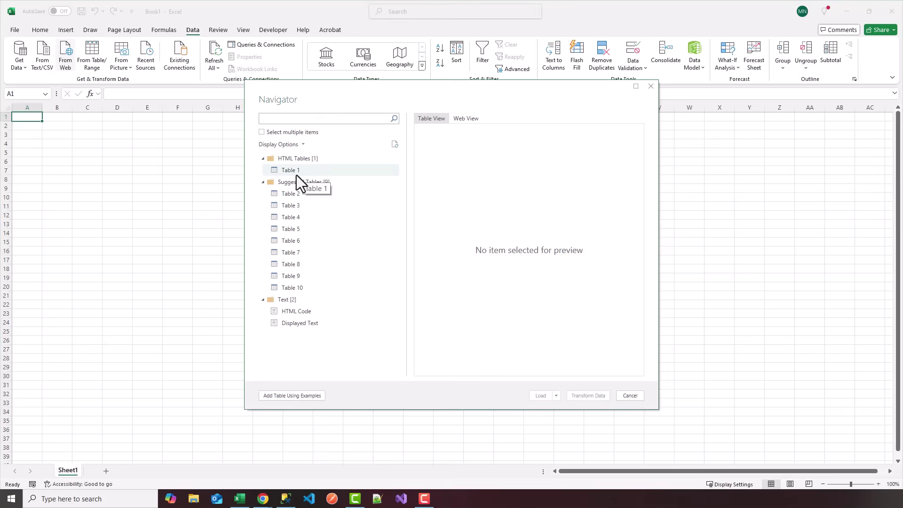
Preview Table 1 in the Navigator and load it into a new Table 1 worksheet
{"action": "left_click", "coordinate": [292, 173]}
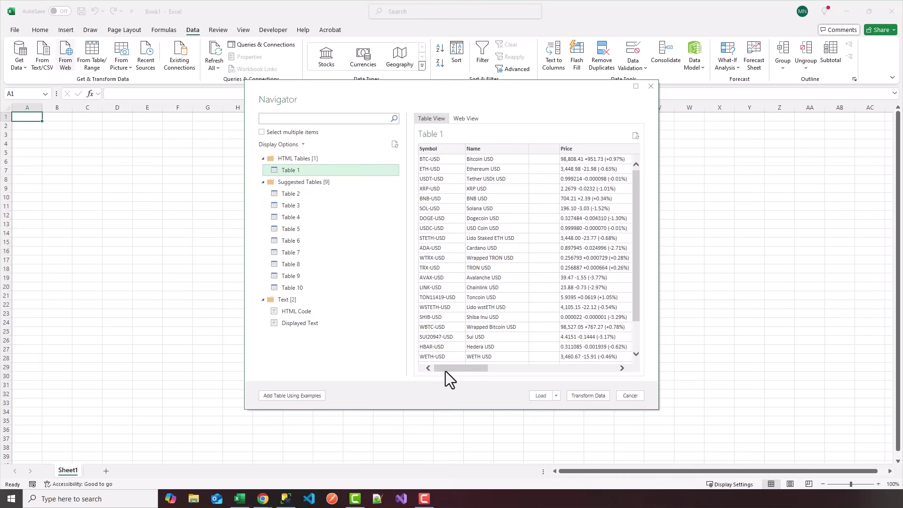
{"action": "mouse_move", "coordinate": [446, 371]}
{"action": "left_mouse_down"}
{"action": "mouse_move", "coordinate": [554, 363]}
{"action": "mouse_move", "coordinate": [444, 359]}
{"action": "mouse_move", "coordinate": [442, 370]}
{"action": "left_mouse_up"}
{"action": "key", "text": "alt+Tab"}
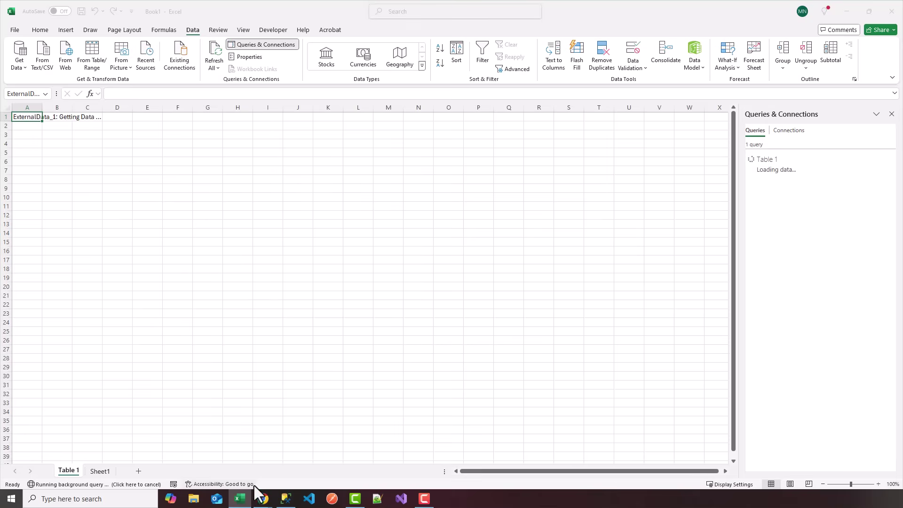
{"action": "mouse_move", "coordinate": [262, 502]}
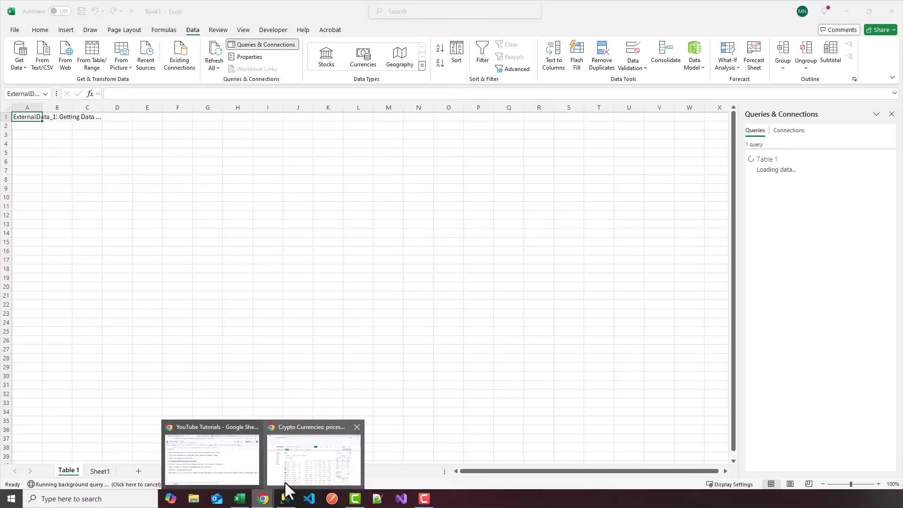
Scroll through the Yahoo Finance crypto listing, then return to Excel's loaded 25-row table
{"action": "left_click", "coordinate": [307, 464]}
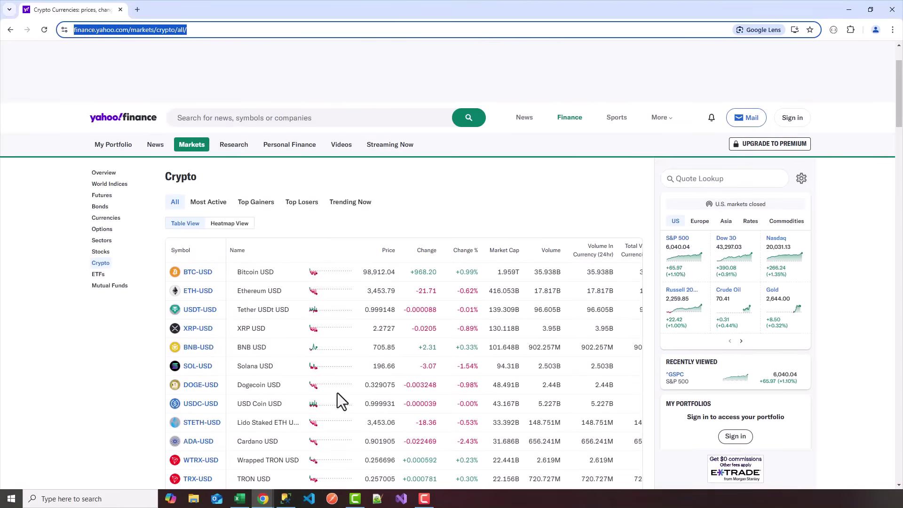
{"action": "scroll", "coordinate": [239, 349], "scroll_direction": "down", "scroll_amount": 5}
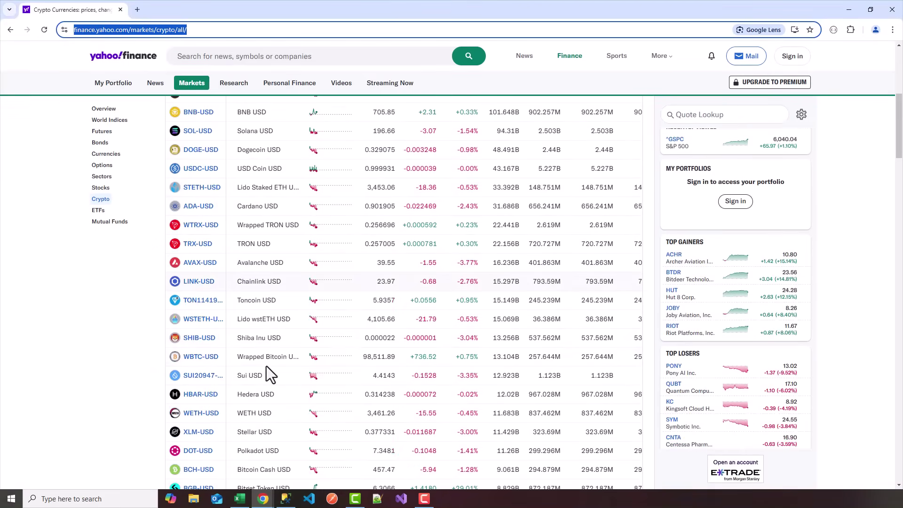
{"action": "scroll", "coordinate": [267, 366], "scroll_direction": "down", "scroll_amount": 3}
{"action": "scroll", "coordinate": [267, 366], "scroll_direction": "up", "scroll_amount": 8}
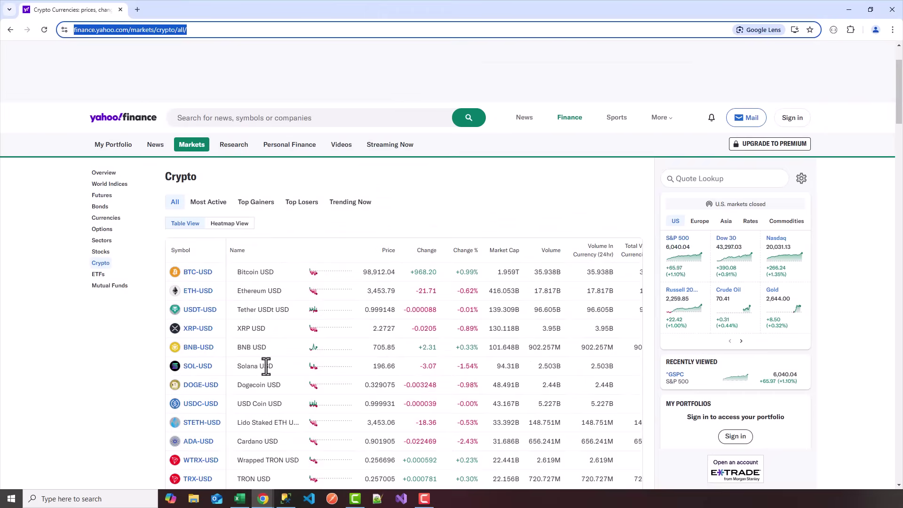
{"action": "scroll", "coordinate": [266, 366], "scroll_direction": "up", "scroll_amount": 2}
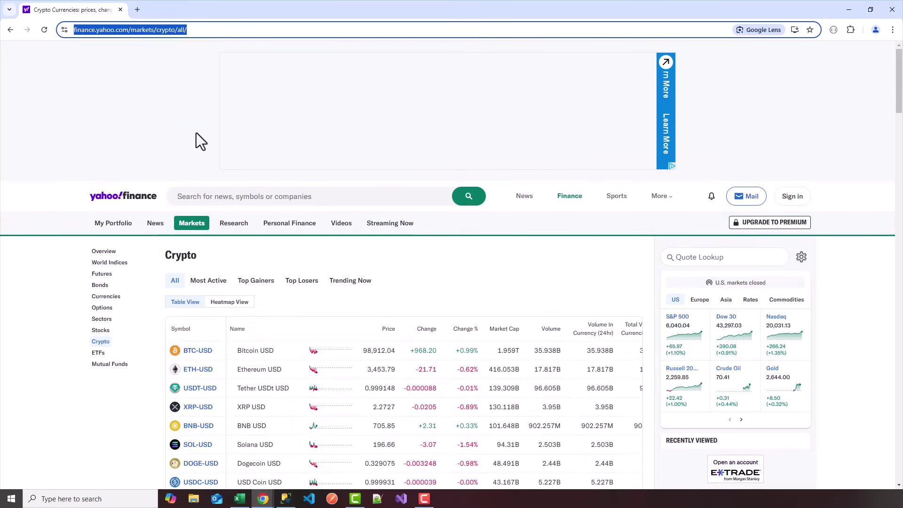
{"action": "left_click", "coordinate": [239, 499]}
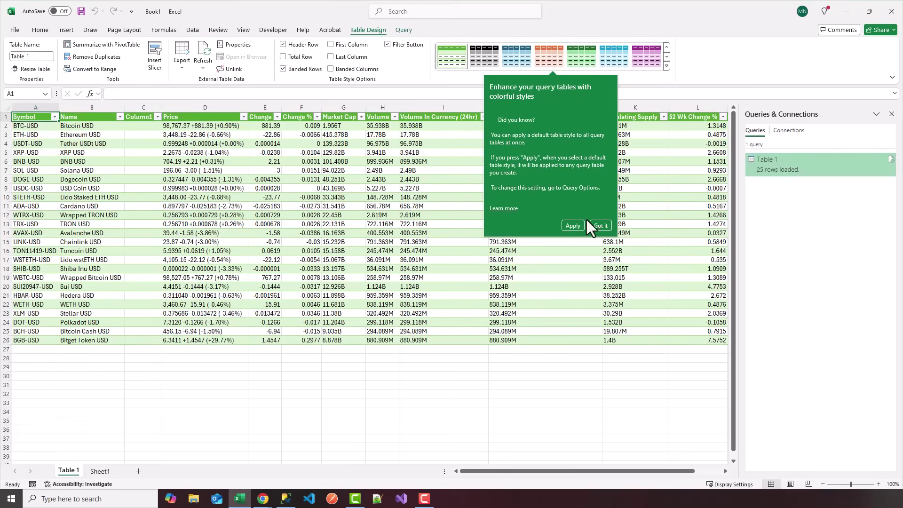
In the Table 1 query properties, enable refresh every 1 minute and refresh when opening the file
{"action": "left_click", "coordinate": [600, 226]}
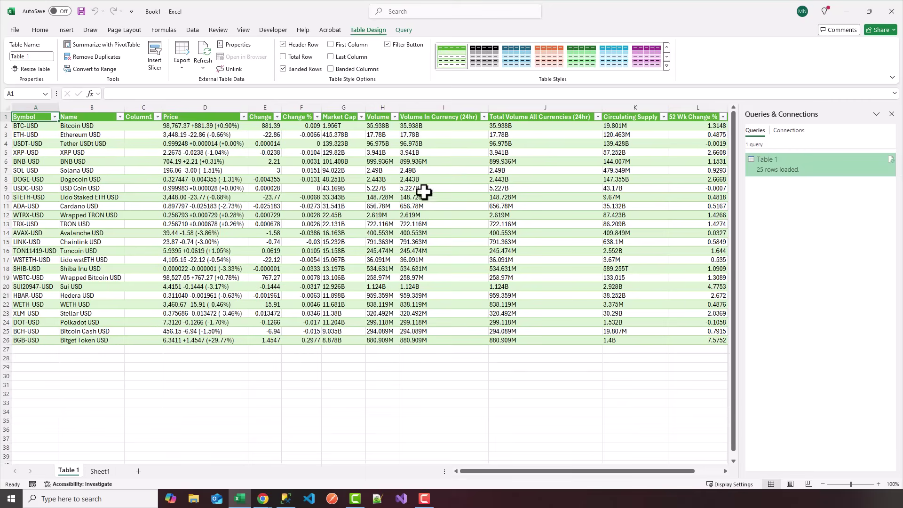
{"action": "double_click", "coordinate": [766, 167]}
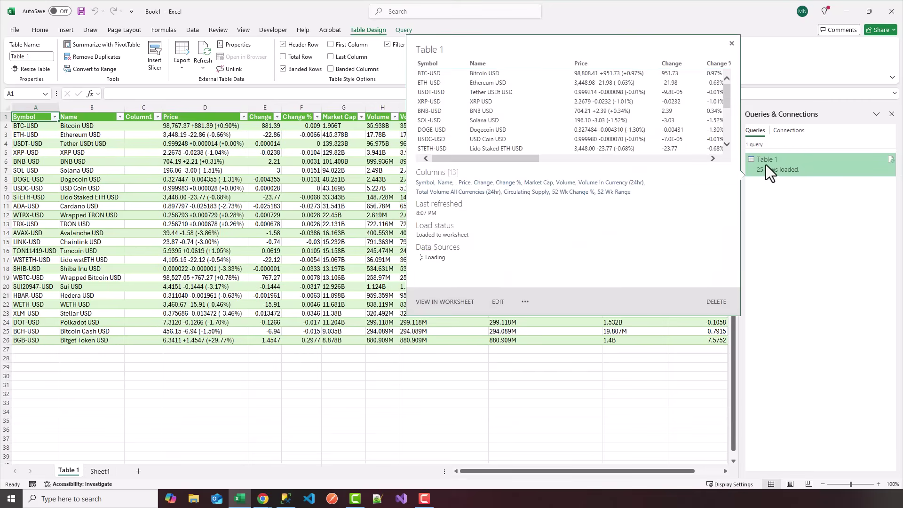
{"action": "right_click", "coordinate": [769, 167]}
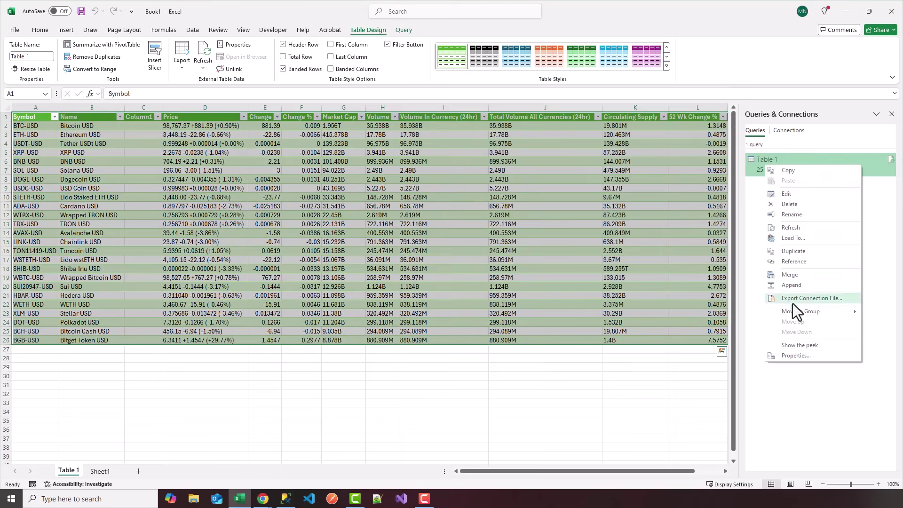
{"action": "left_click", "coordinate": [790, 357]}
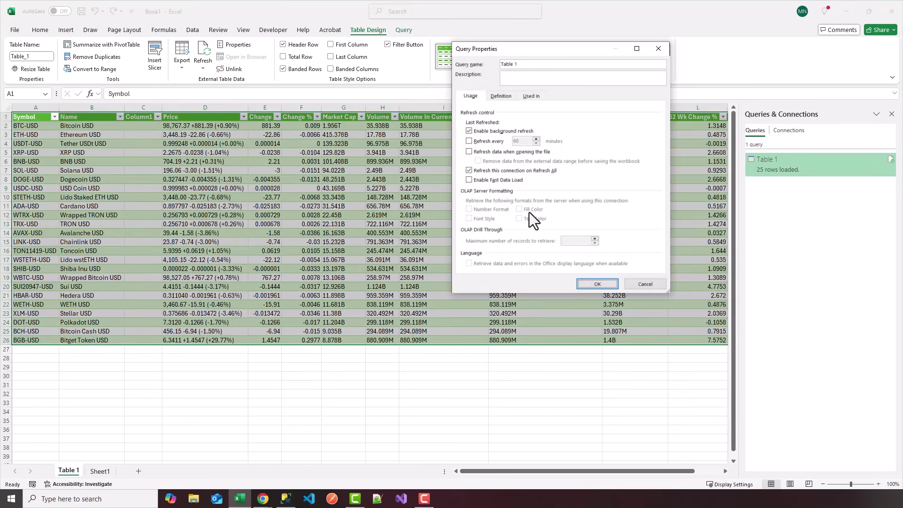
{"action": "left_click", "coordinate": [469, 141]}
{"action": "left_click", "coordinate": [469, 151]}
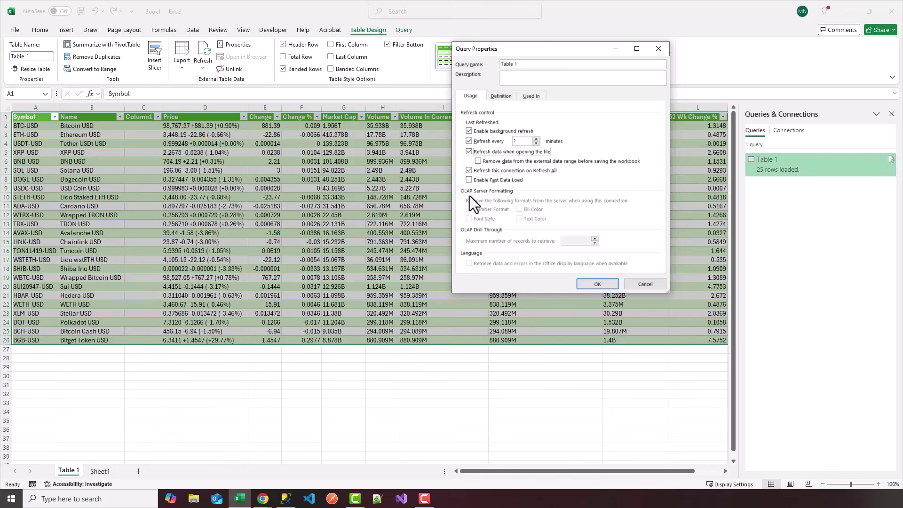
{"action": "left_click", "coordinate": [594, 284]}
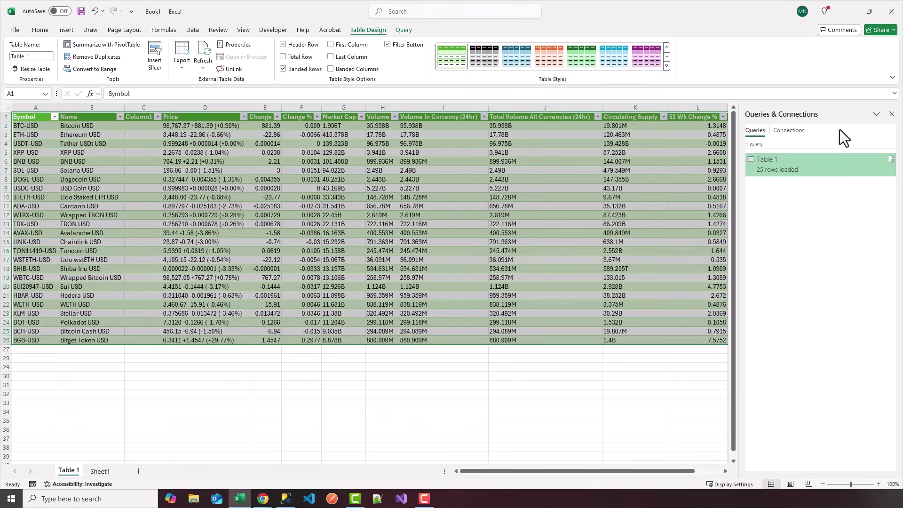
Close the Queries & Connections pane and select cell E5 in the crypto table
{"action": "left_click", "coordinate": [892, 115]}
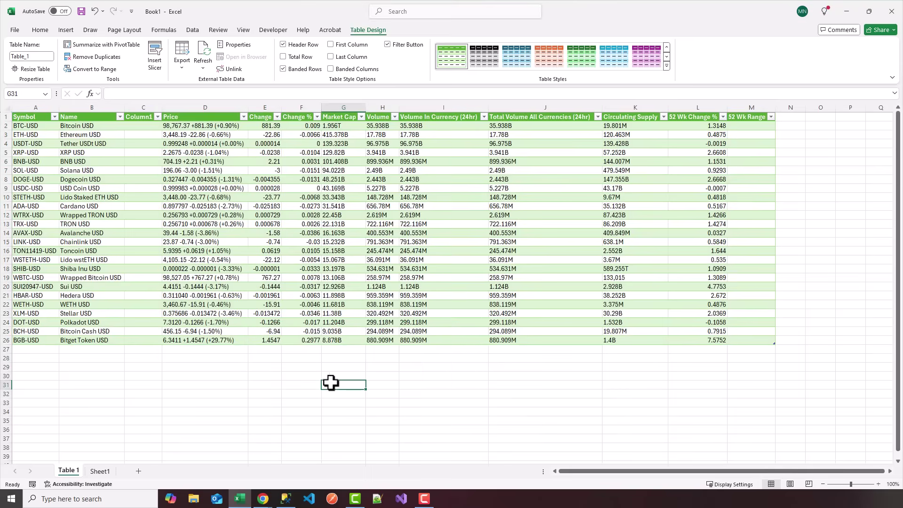
{"action": "left_click", "coordinate": [340, 384]}
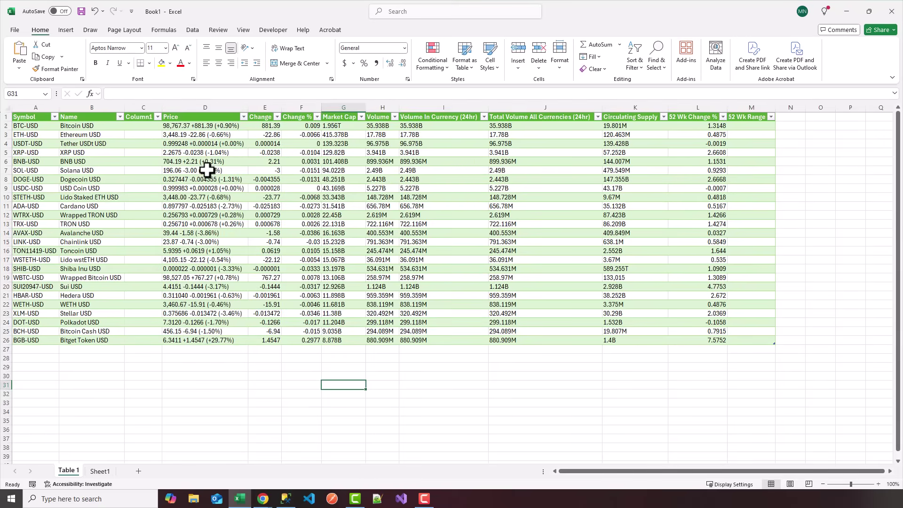
{"action": "left_click", "coordinate": [273, 151]}
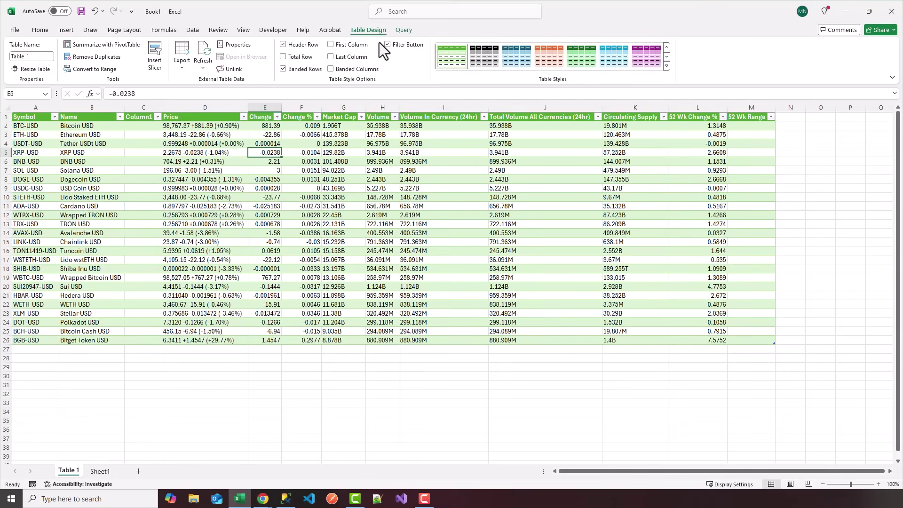
Refresh the crypto query, dismiss the already-running notice, and switch to SQL Server Management Studio
{"action": "left_click", "coordinate": [399, 29]}
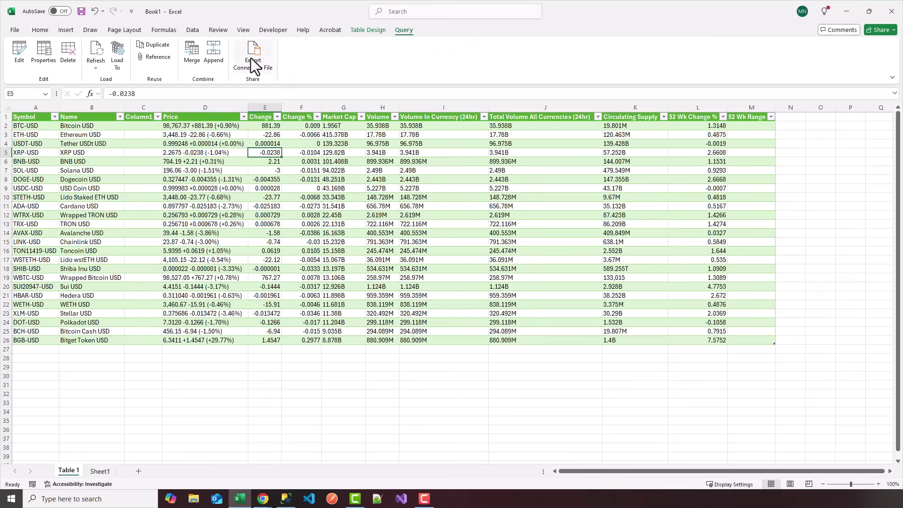
{"action": "left_click", "coordinate": [99, 50]}
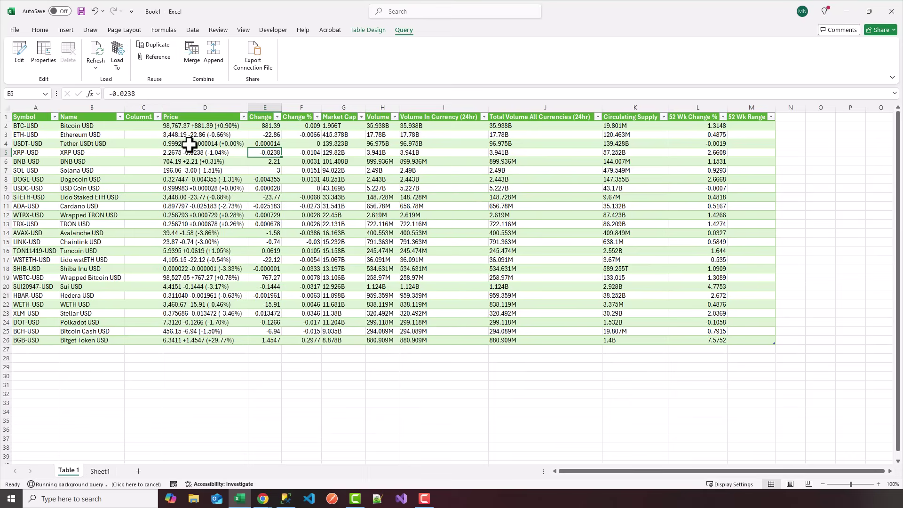
{"action": "left_click", "coordinate": [95, 50]}
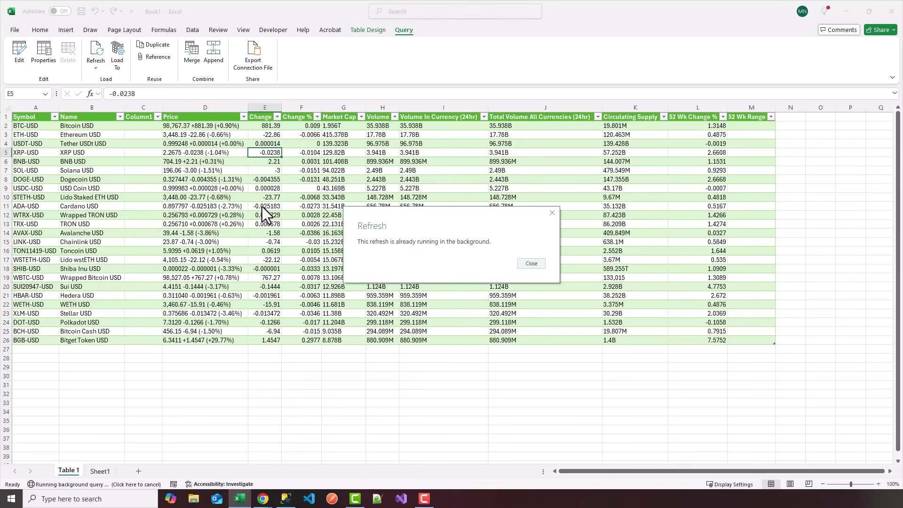
{"action": "left_click", "coordinate": [530, 265]}
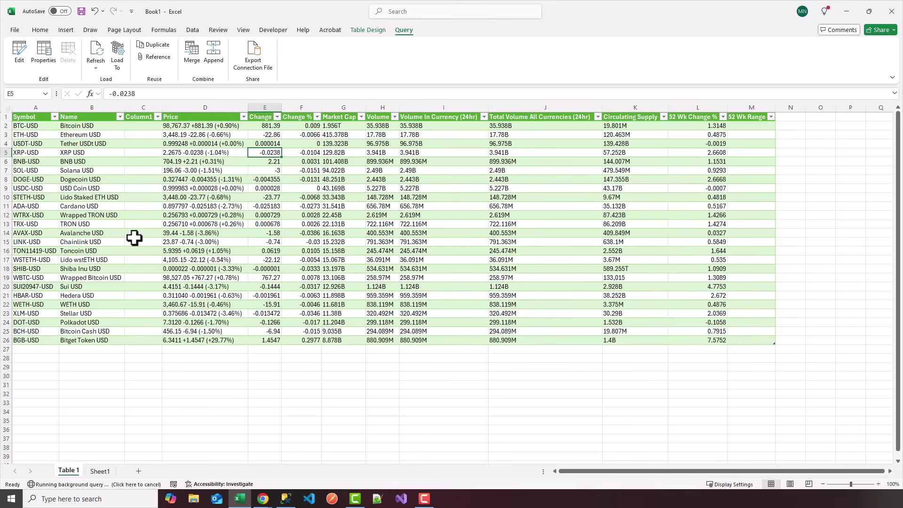
{"action": "left_click", "coordinate": [287, 500]}
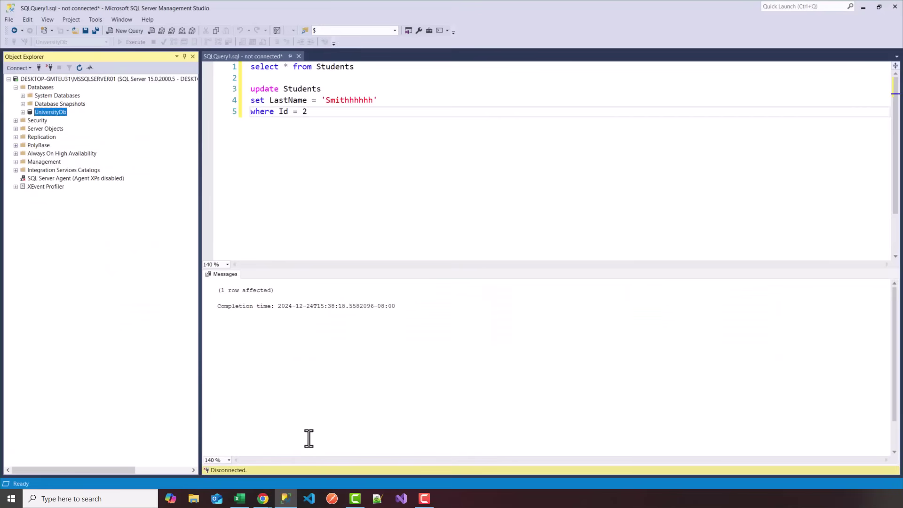
Copy the local server name from SSMS's Database Engine connect dialog, cancel it, and return to Excel
{"action": "left_click", "coordinate": [266, 501]}
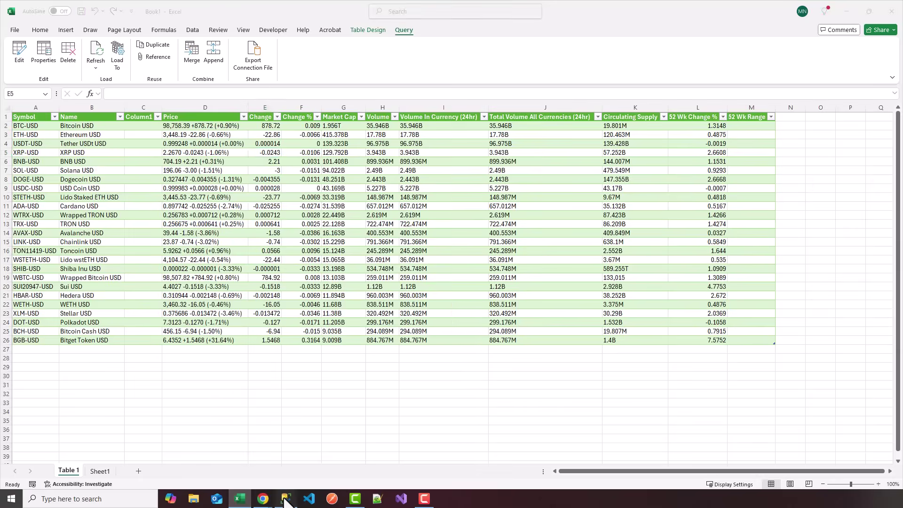
{"action": "left_click", "coordinate": [286, 501]}
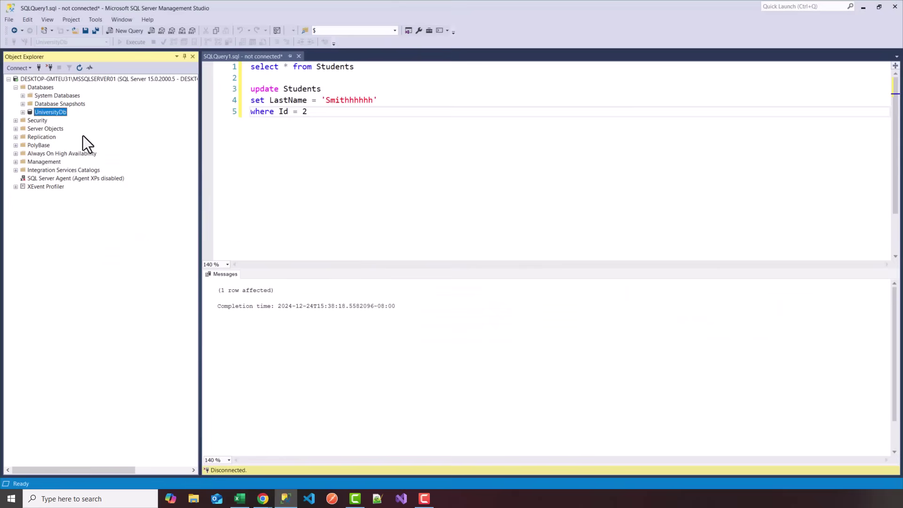
{"action": "left_click", "coordinate": [24, 70]}
{"action": "left_click", "coordinate": [25, 78]}
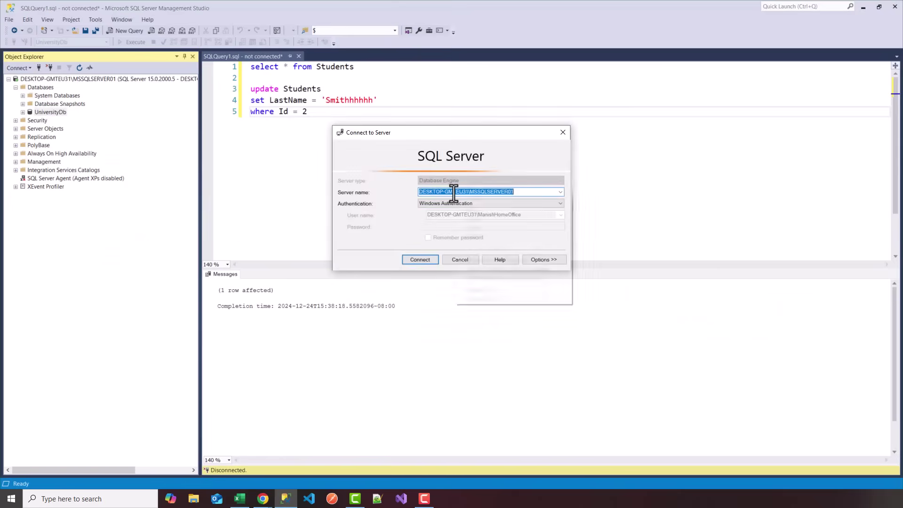
{"action": "right_click", "coordinate": [456, 193]}
{"action": "left_click", "coordinate": [471, 222]}
{"action": "left_click", "coordinate": [460, 260]}
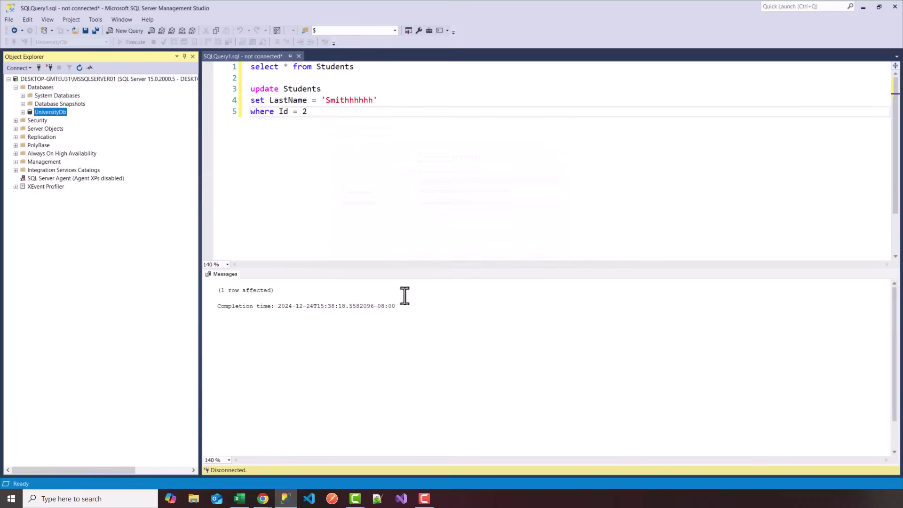
{"action": "left_click", "coordinate": [240, 498]}
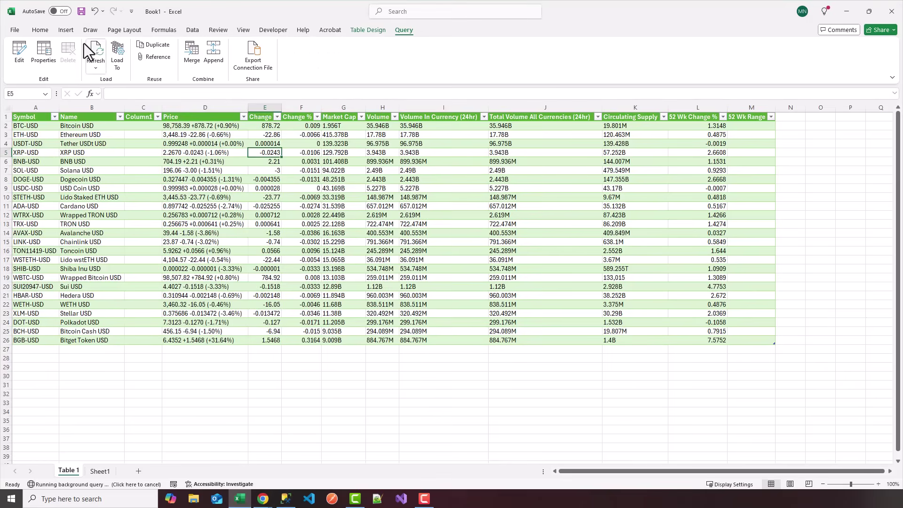
Start a From SQL Server Database import with the copied local server name pasted as Server
{"action": "left_click", "coordinate": [190, 31]}
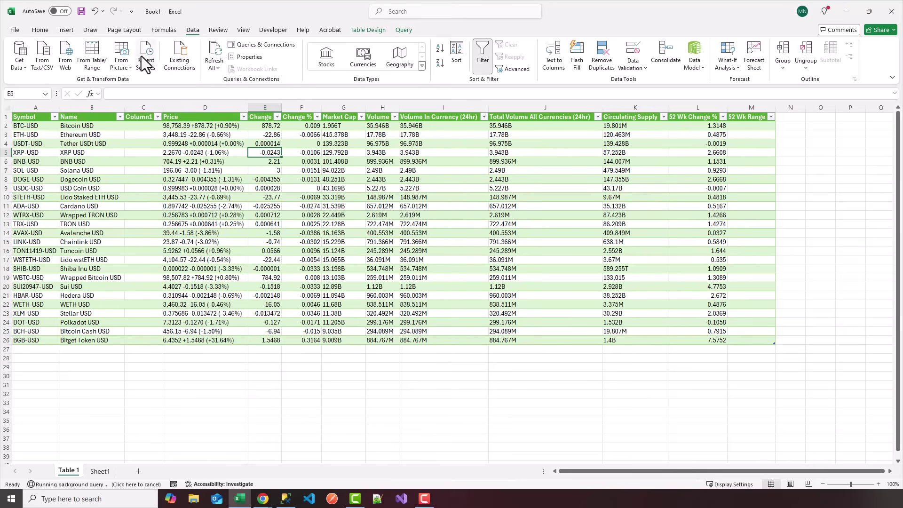
{"action": "left_click", "coordinate": [20, 61]}
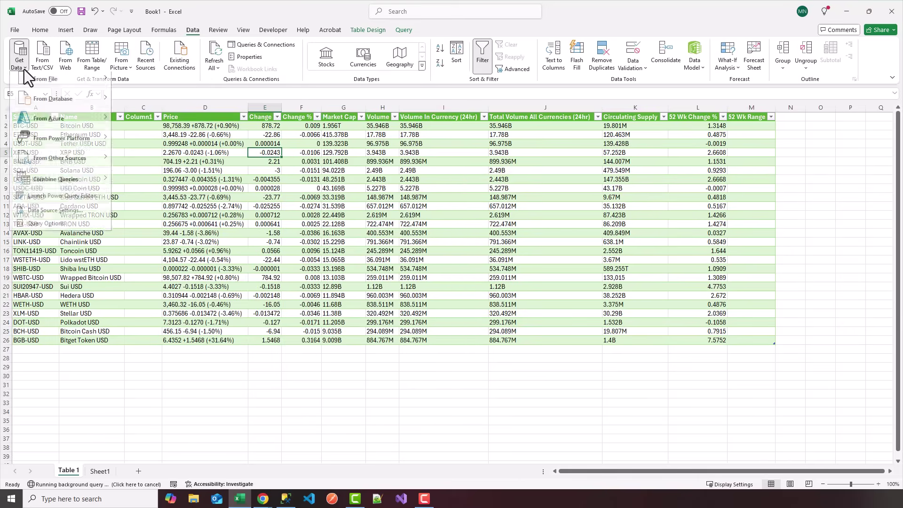
{"action": "mouse_move", "coordinate": [44, 106]}
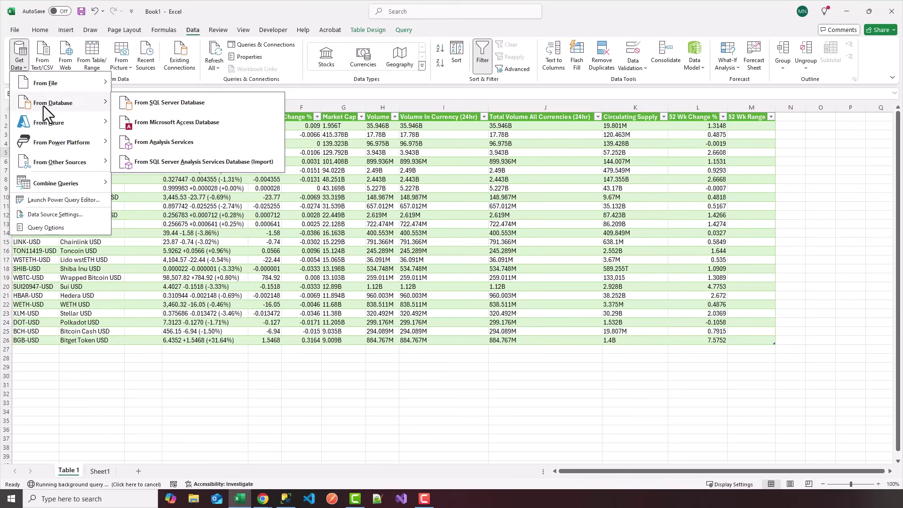
{"action": "left_click", "coordinate": [157, 104]}
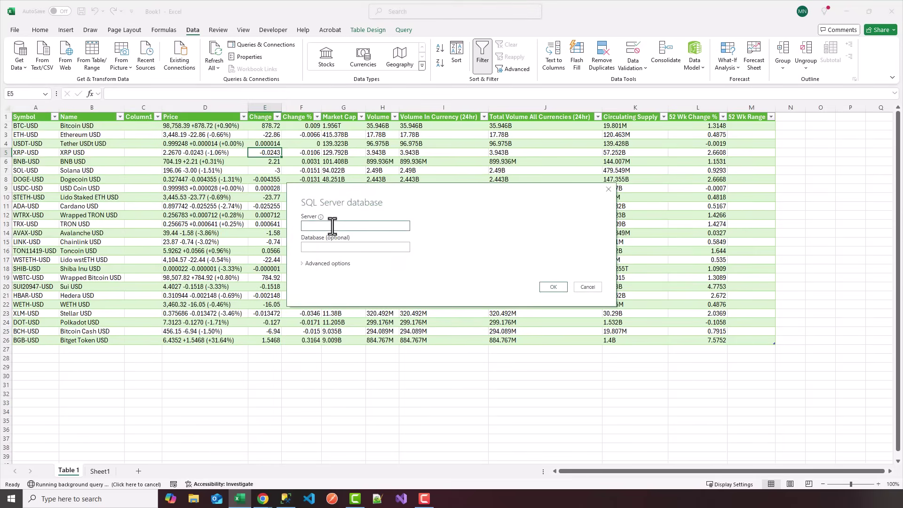
{"action": "right_click", "coordinate": [332, 227]}
{"action": "left_click", "coordinate": [360, 272]}
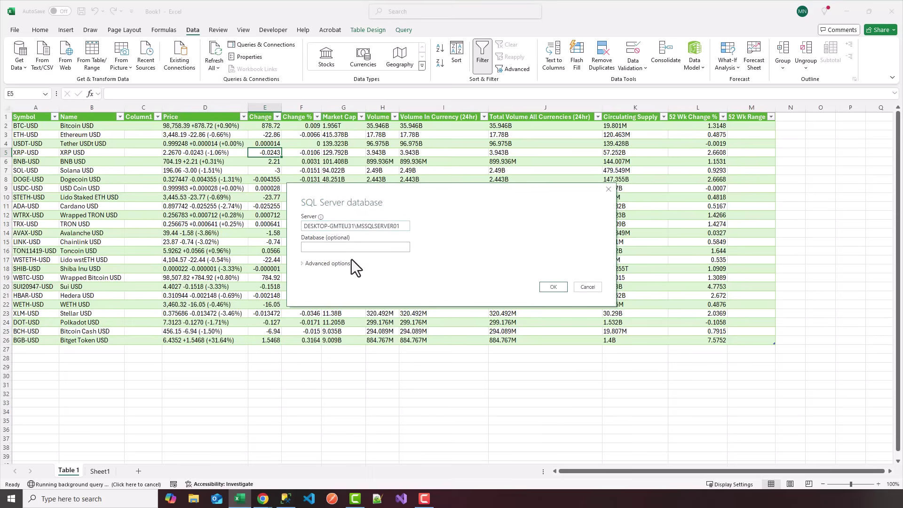
{"action": "left_click", "coordinate": [554, 288]}
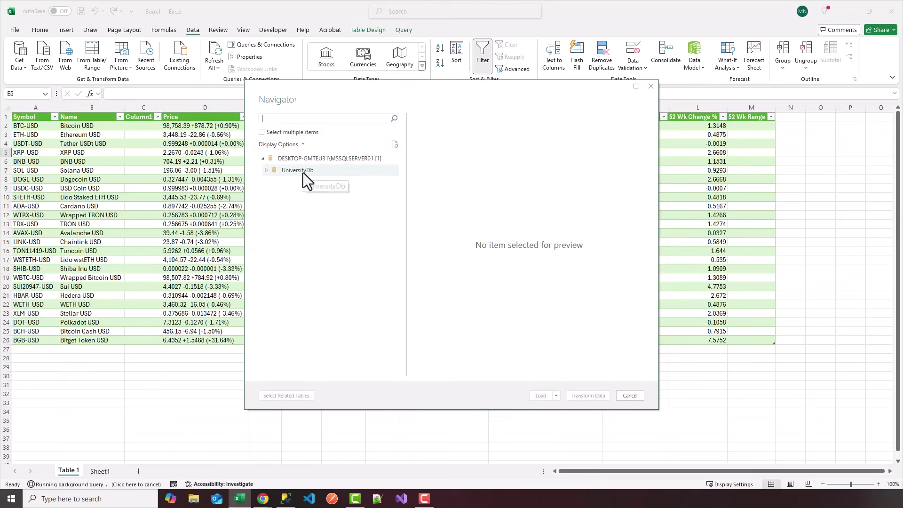
Load UniversityDb's Students table into a new sheet and inspect the misspelled last name in C2
{"action": "left_click", "coordinate": [268, 173]}
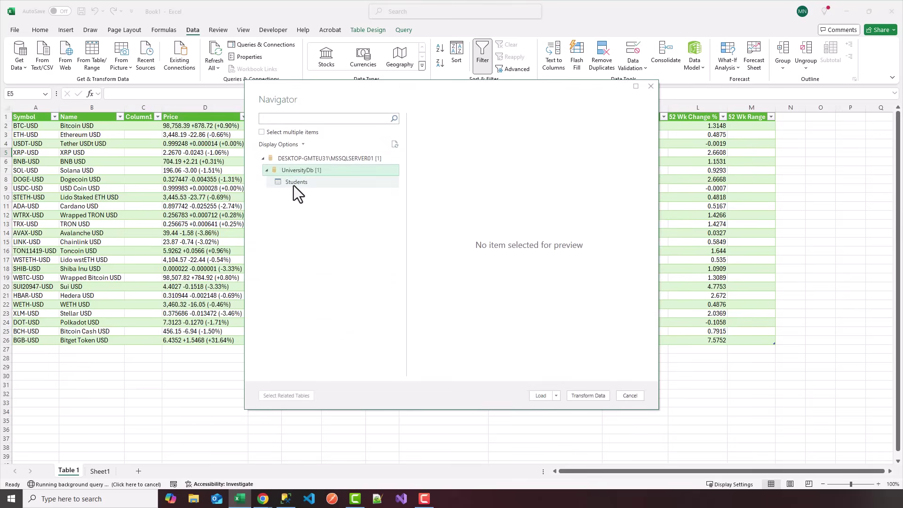
{"action": "left_click", "coordinate": [294, 185]}
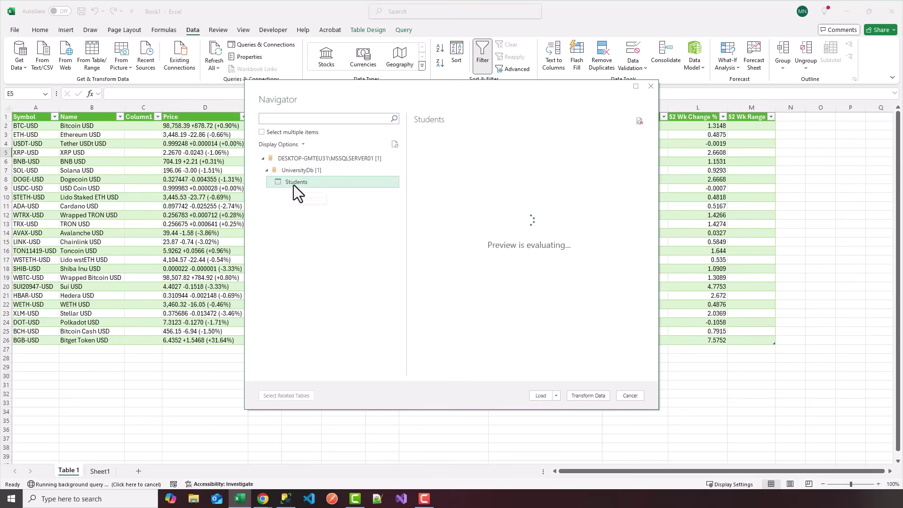
{"action": "left_click", "coordinate": [543, 397]}
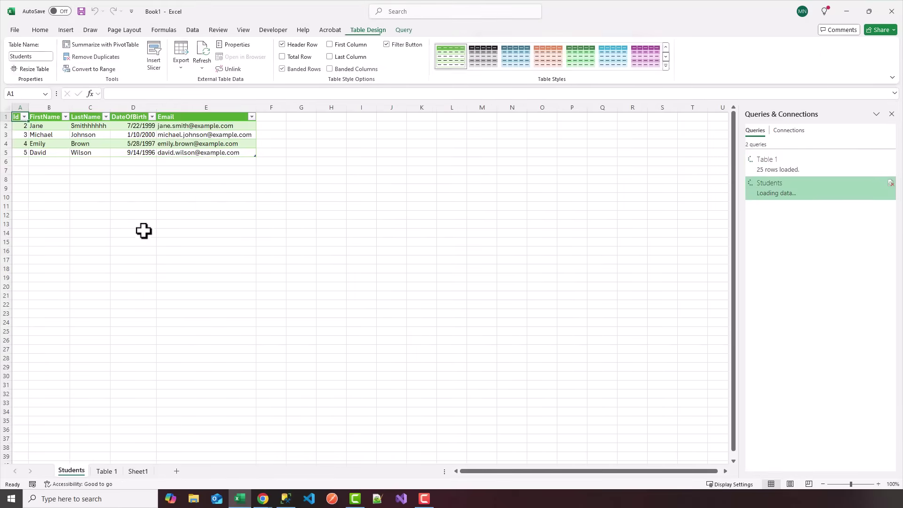
{"action": "left_click", "coordinate": [127, 214]}
{"action": "scroll", "coordinate": [135, 225], "scroll_direction": "up", "scroll_amount": 6}
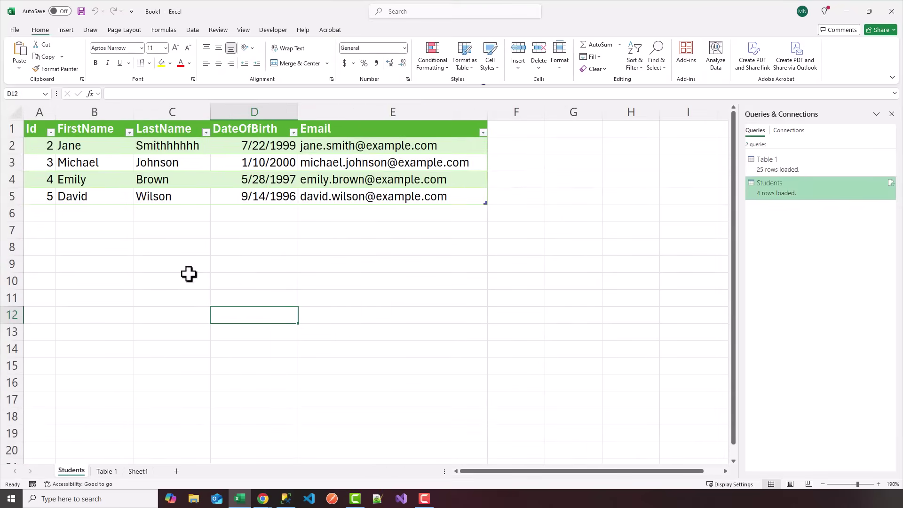
{"action": "left_click", "coordinate": [167, 147]}
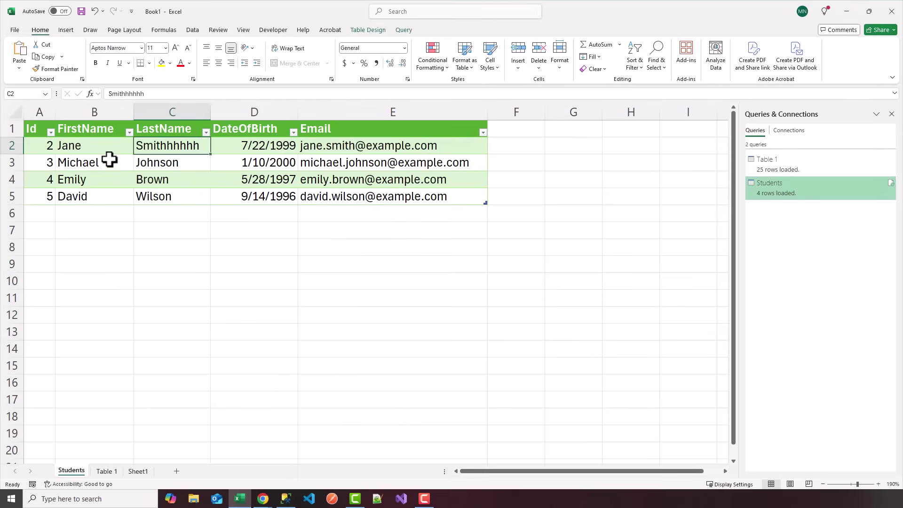
Change the UPDATE statement to LastName = 'Smith' and select it on lines 3–5
{"action": "left_click", "coordinate": [286, 499]}
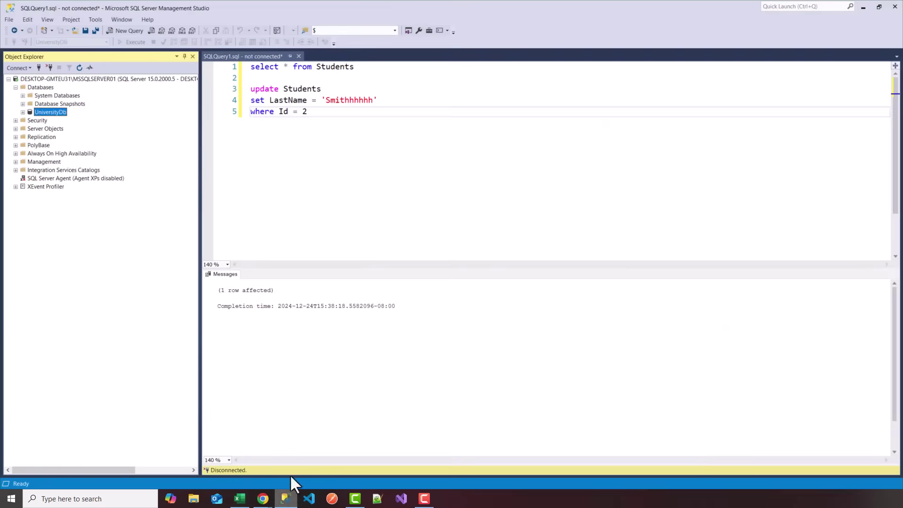
{"action": "left_click", "coordinate": [374, 101]}
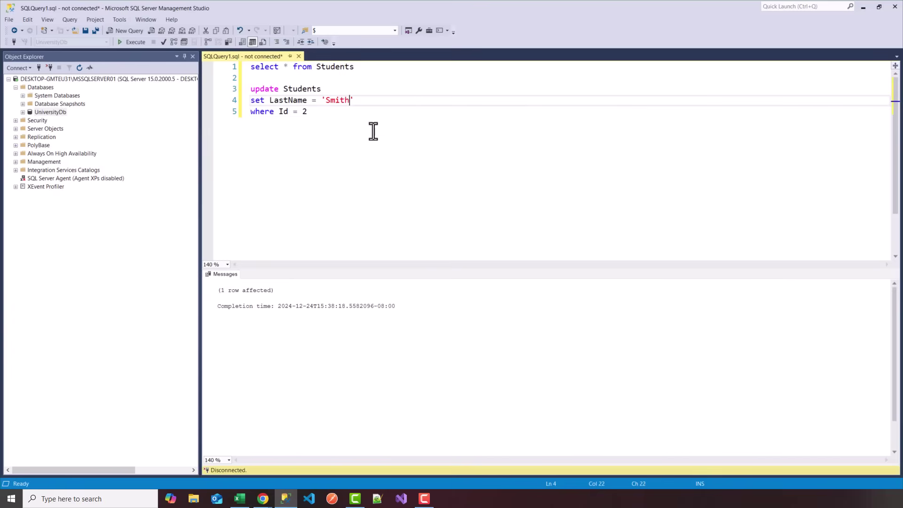
{"action": "left_click_drag", "start_coordinate": [308, 112], "coordinate": [232, 85]}
{"action": "right_click", "coordinate": [232, 85]}
{"action": "left_click", "coordinate": [312, 66]}
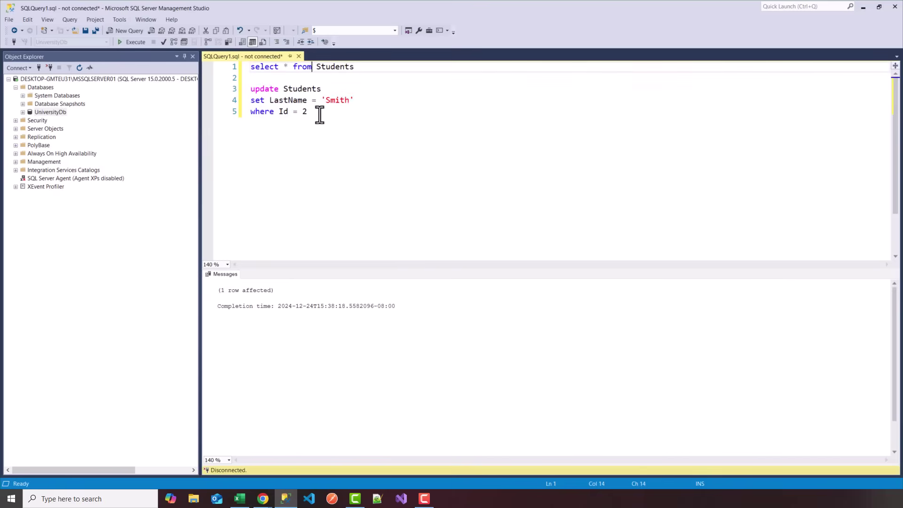
{"action": "left_click_drag", "start_coordinate": [320, 115], "coordinate": [236, 91]}
Connect to the local SQL Server and run the update against UniversityDb
{"action": "left_click", "coordinate": [137, 42]}
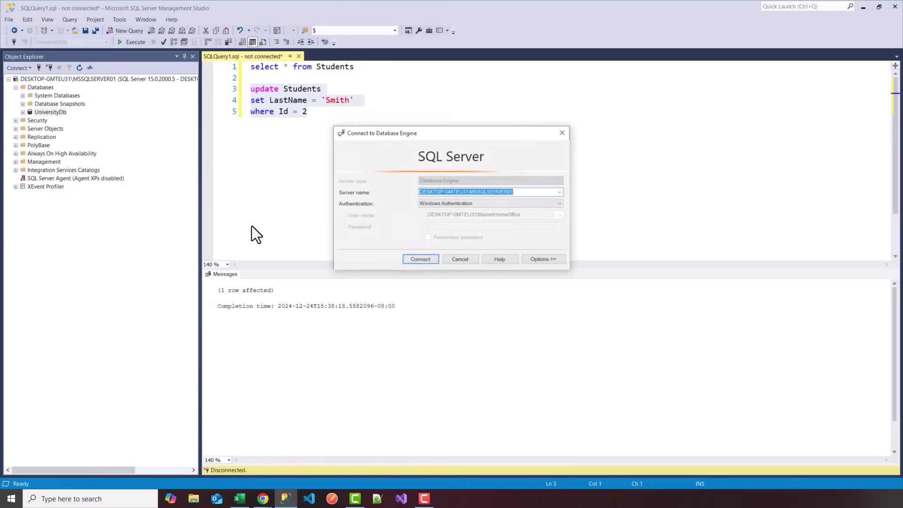
{"action": "left_click", "coordinate": [419, 261]}
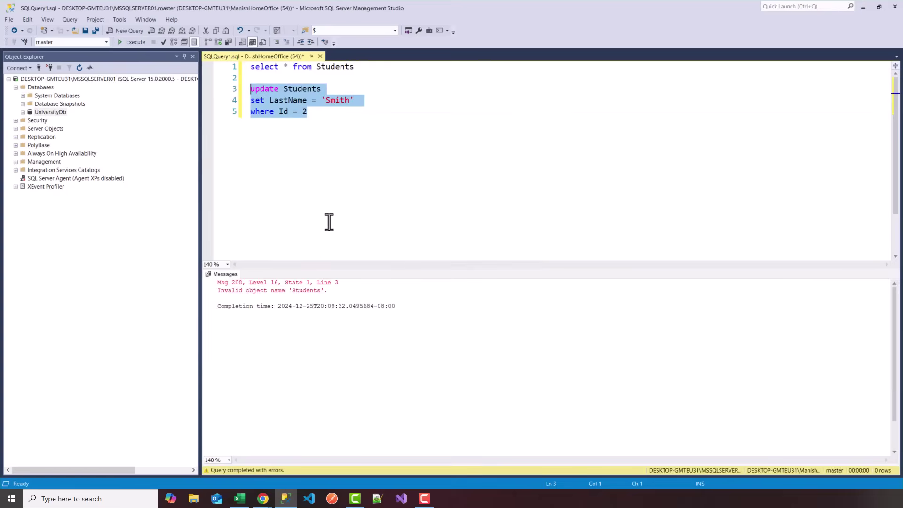
{"action": "left_click", "coordinate": [106, 42]}
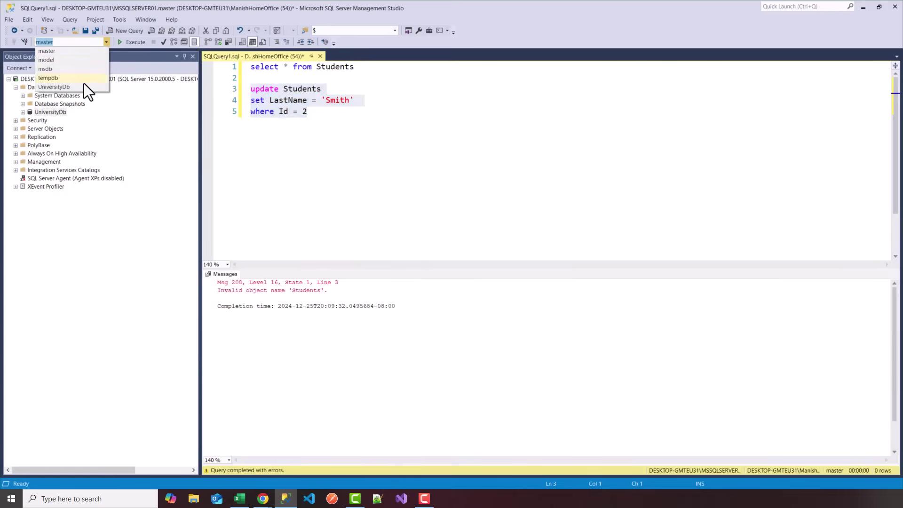
{"action": "left_click", "coordinate": [85, 82]}
{"action": "left_click", "coordinate": [128, 43]}
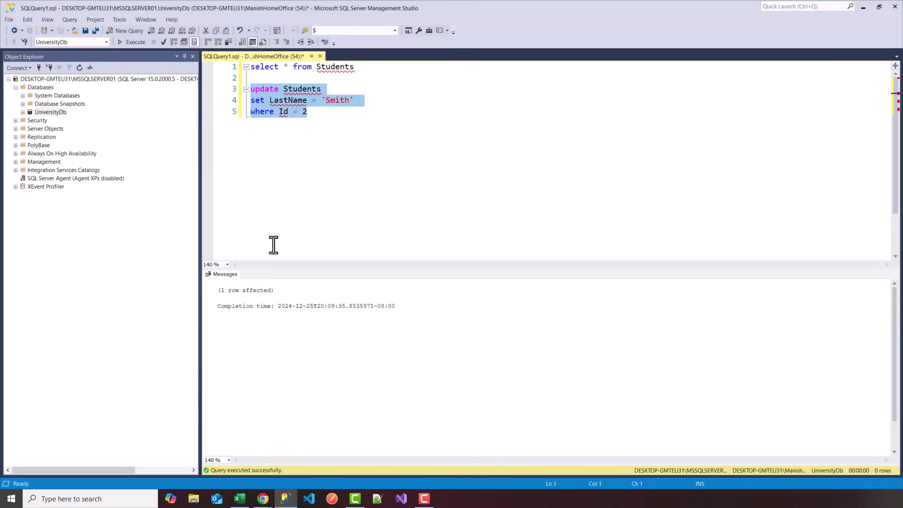
{"action": "left_click", "coordinate": [240, 498]}
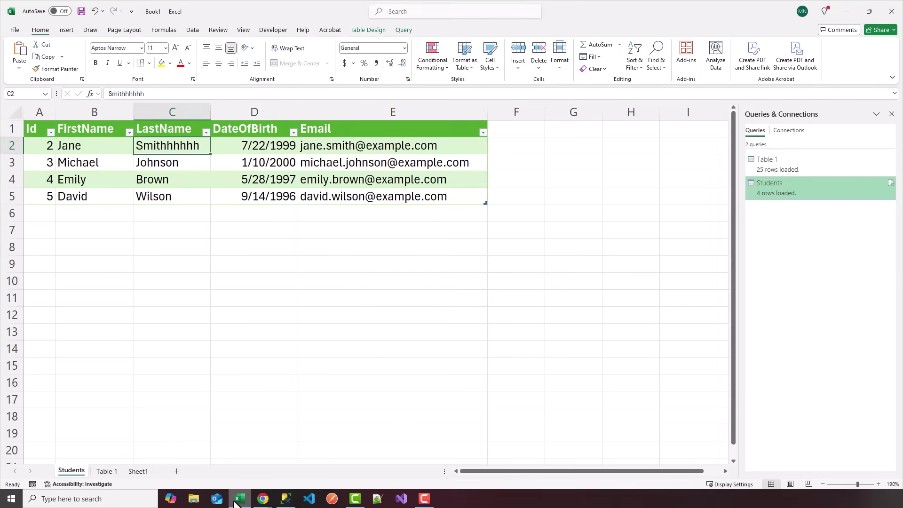
Refresh the Students table and confirm cell C2 now shows Smith
{"action": "right_click", "coordinate": [161, 172]}
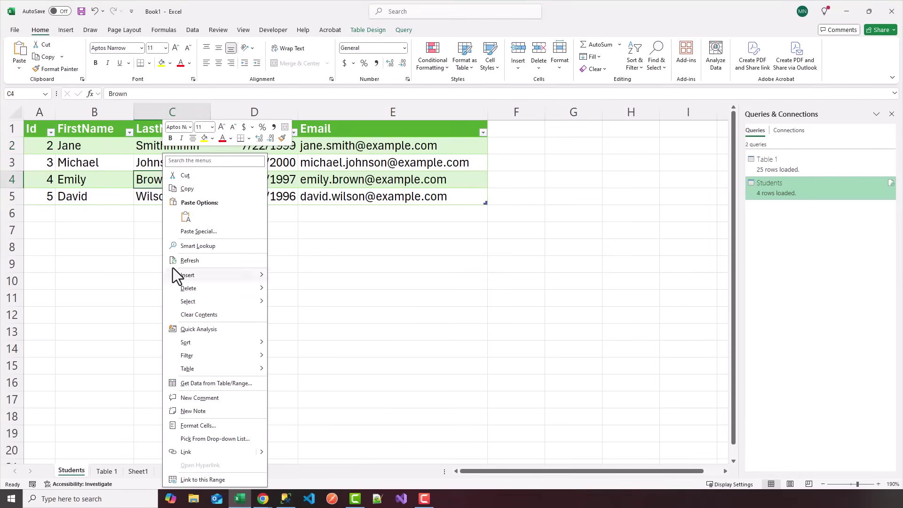
{"action": "left_click", "coordinate": [185, 261]}
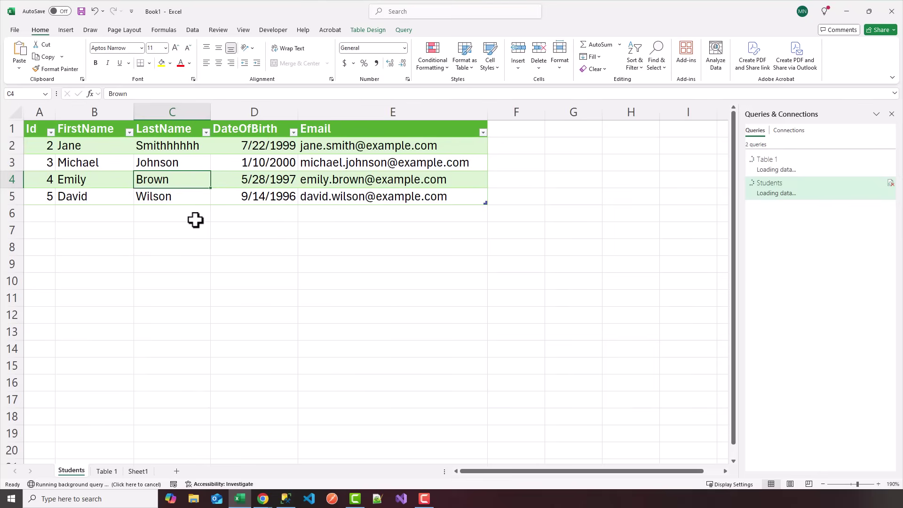
{"action": "left_click", "coordinate": [163, 148]}
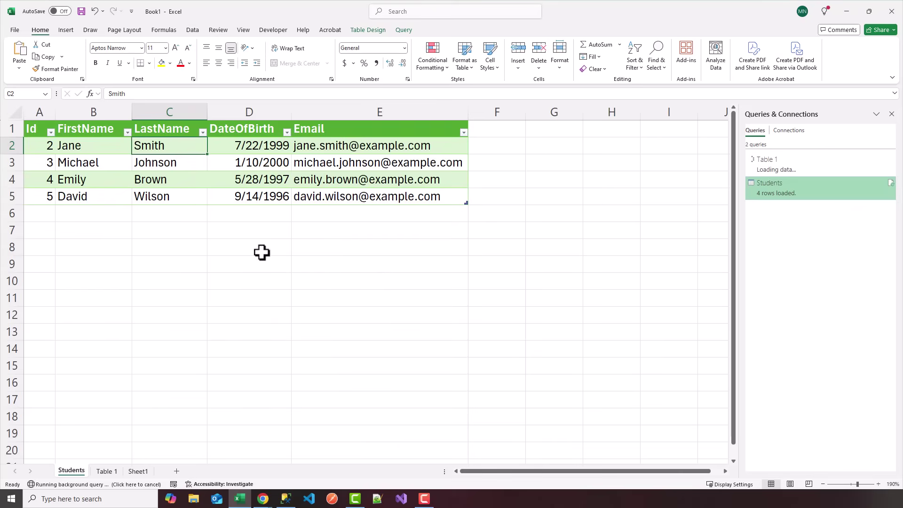
{"action": "left_click", "coordinate": [193, 30]}
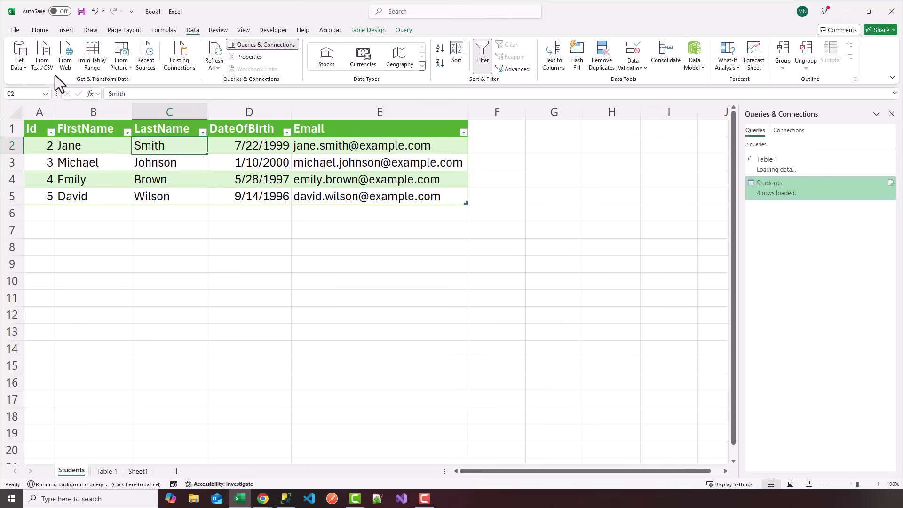
{"action": "left_click", "coordinate": [25, 70]}
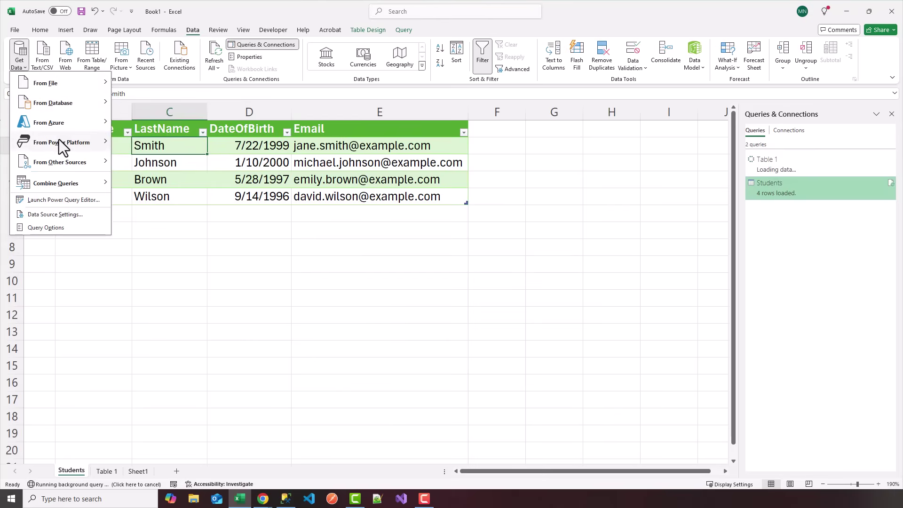
{"action": "mouse_move", "coordinate": [55, 124]}
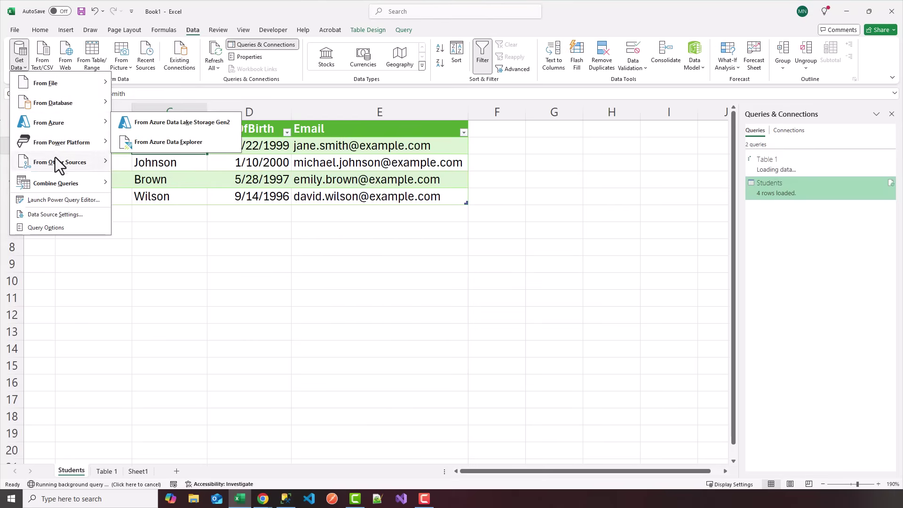
{"action": "mouse_move", "coordinate": [66, 144]}
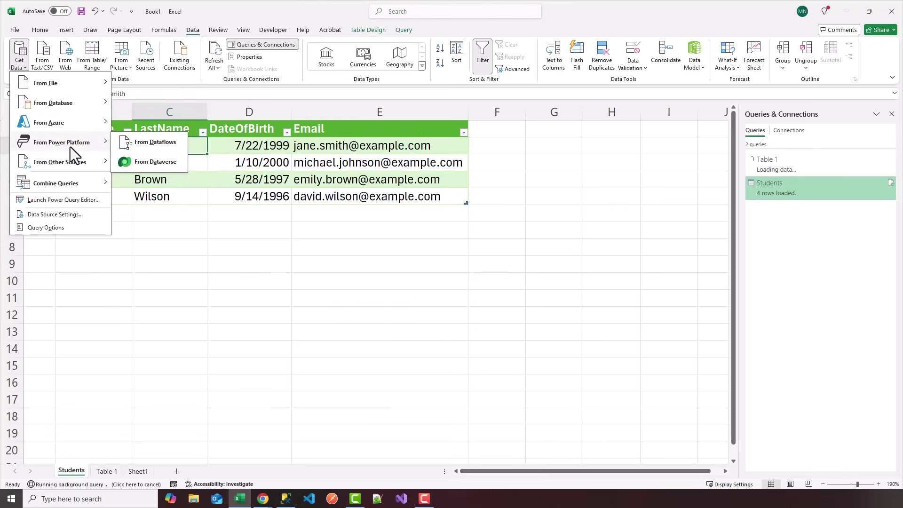
{"action": "mouse_move", "coordinate": [69, 165]}
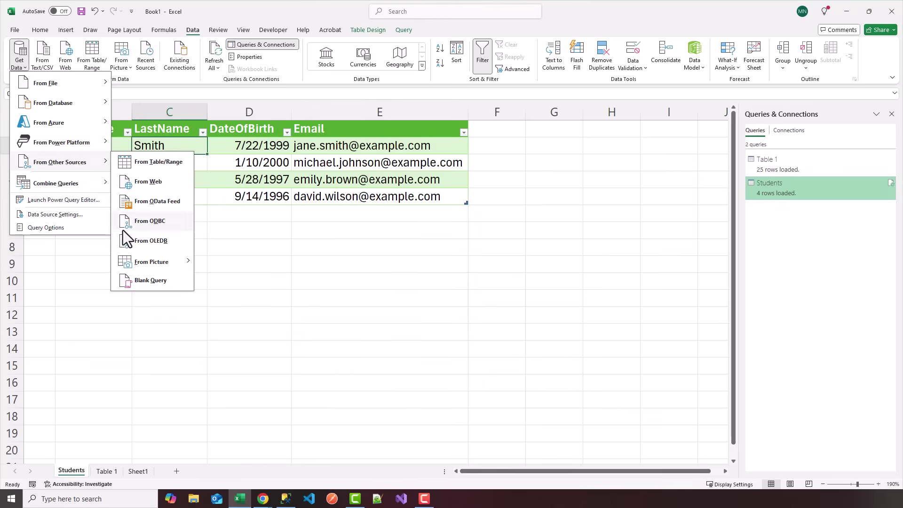
{"action": "left_click", "coordinate": [94, 276]}
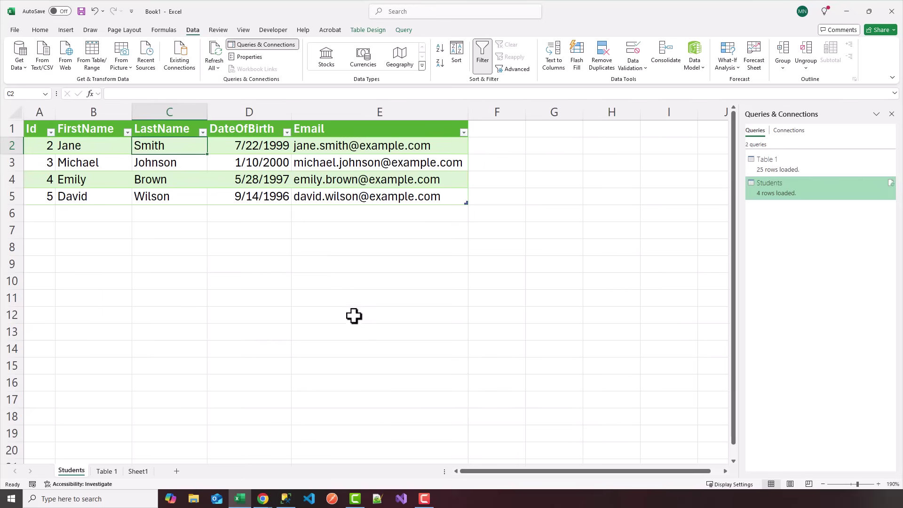
{"action": "left_click", "coordinate": [424, 499]}
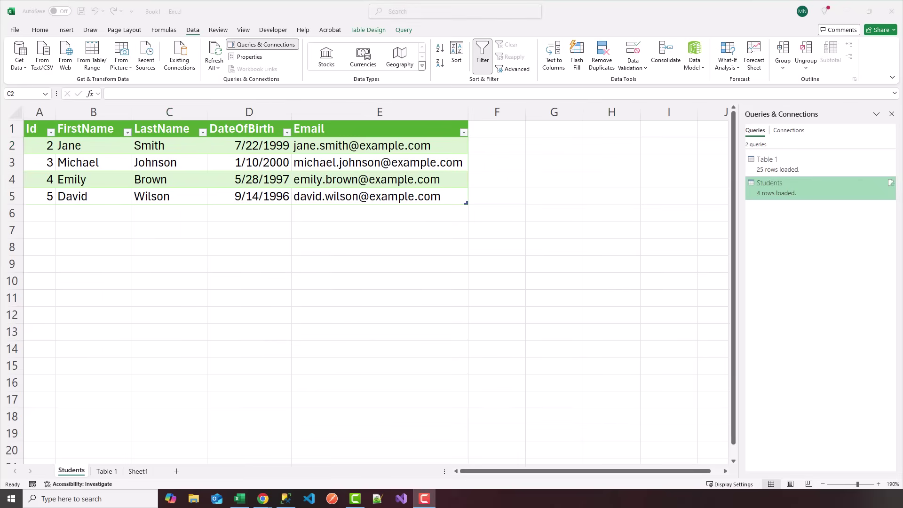